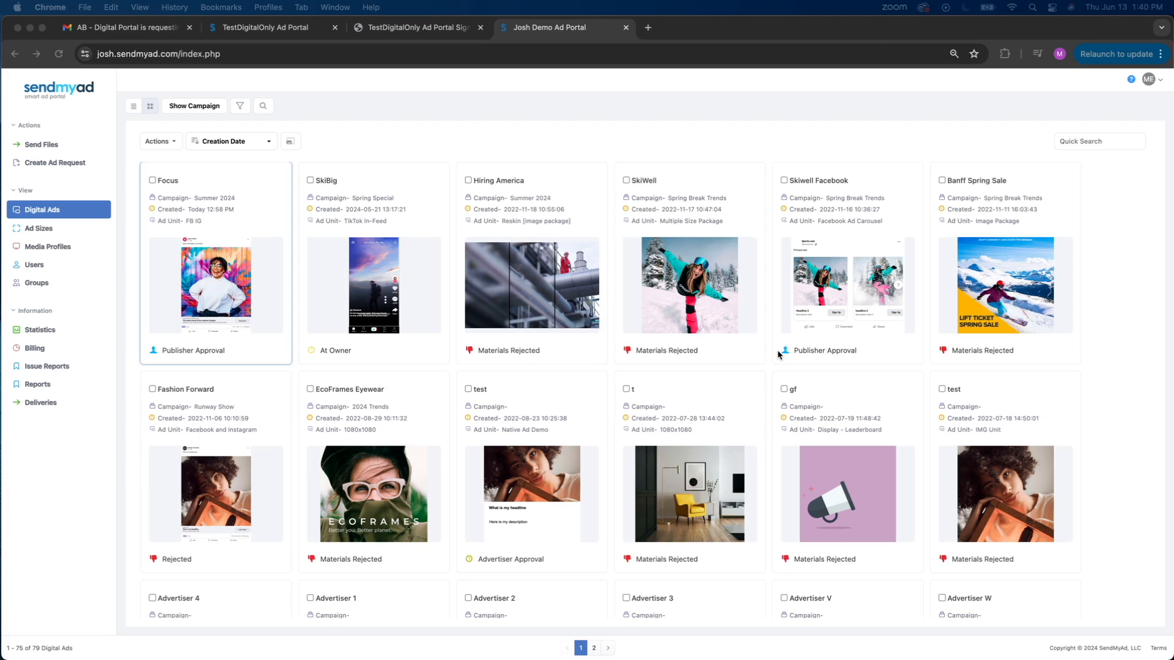
- Open the ad materials request email from Ignite Creative Solutions and review its ad unit, run range and submission details
left_click(415, 143)
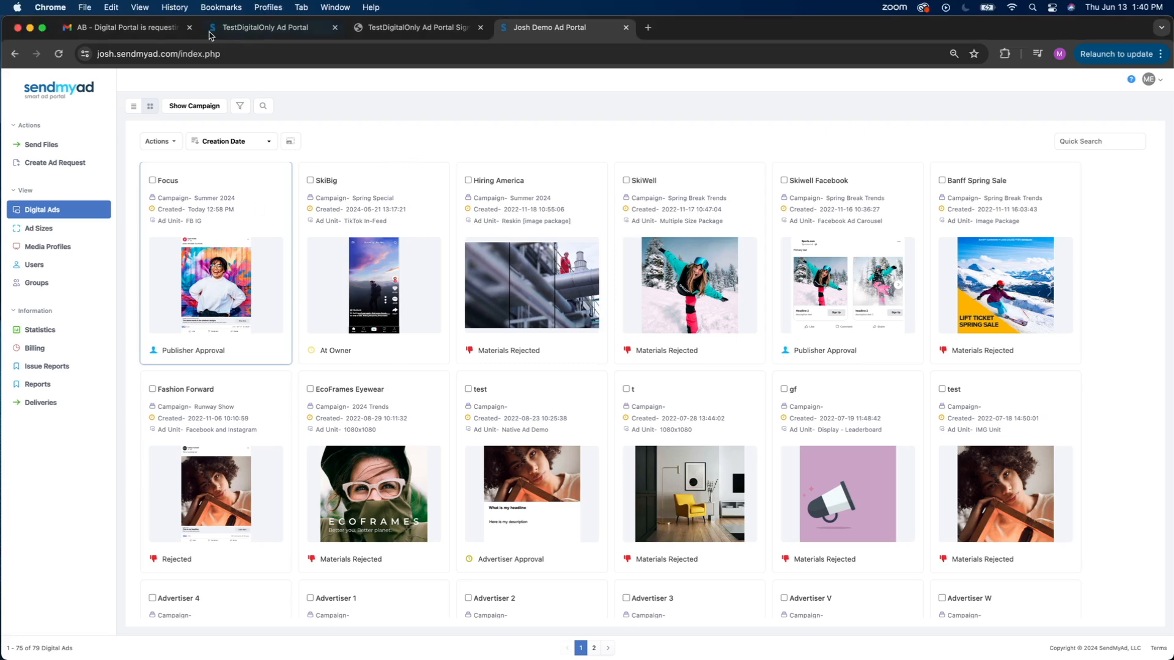
left_click(140, 30)
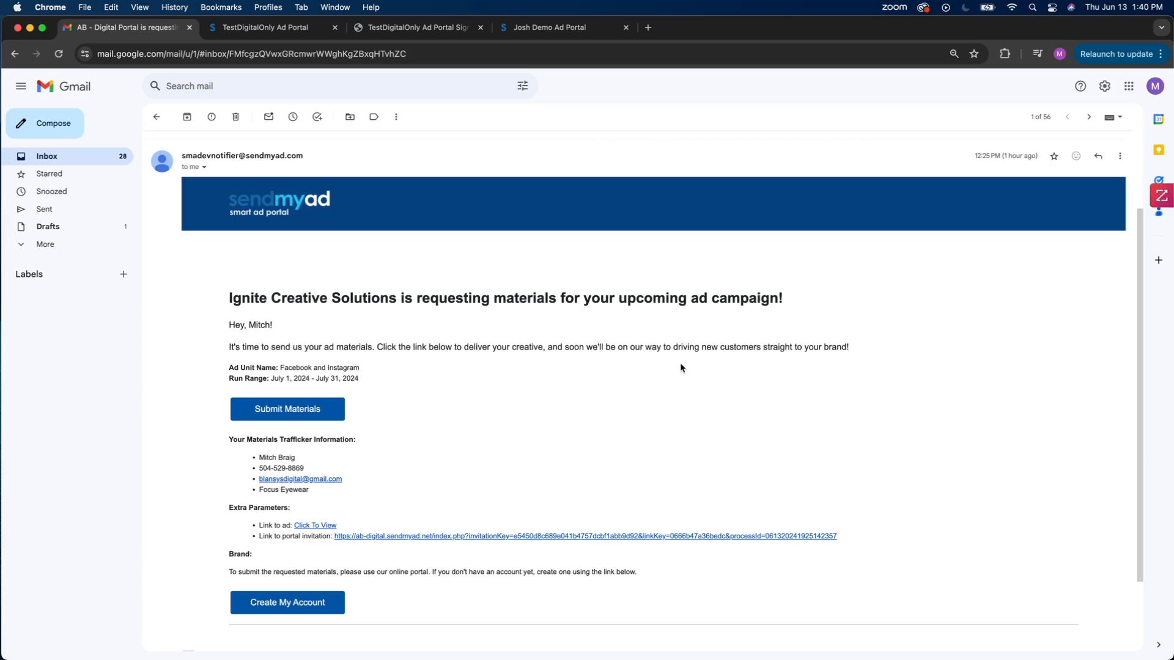
scroll(682, 367, "down", 1)
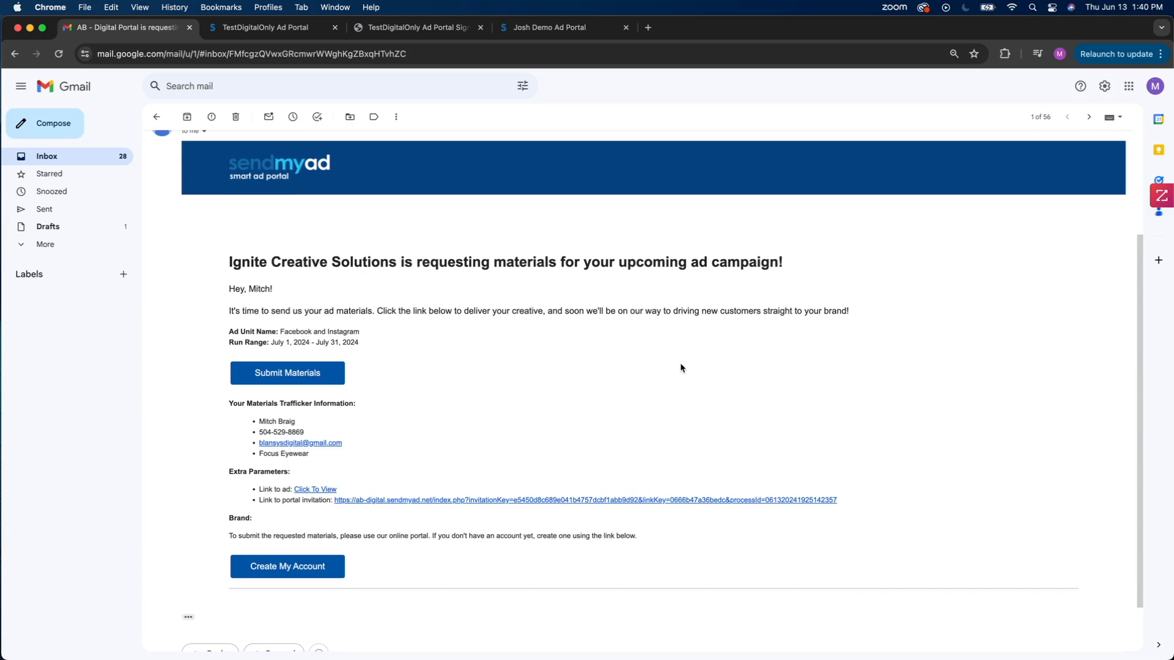
scroll(681, 368, "up", 1)
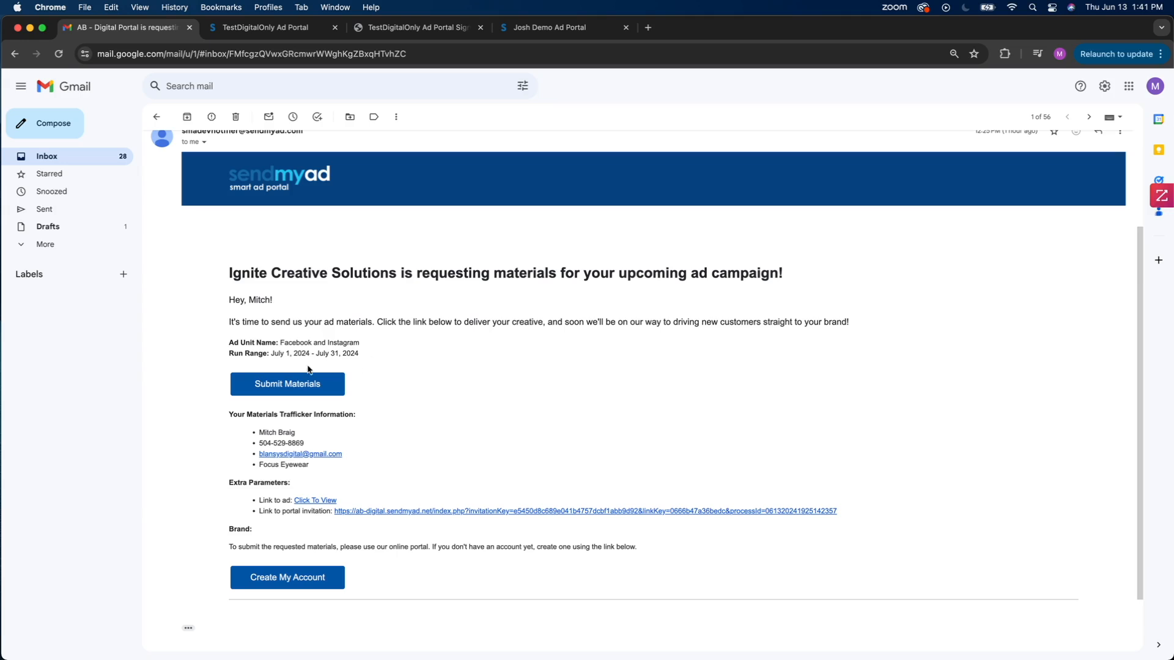
- Switch to the ad upload form and upload 3.jpg as the main image
left_click(277, 26)
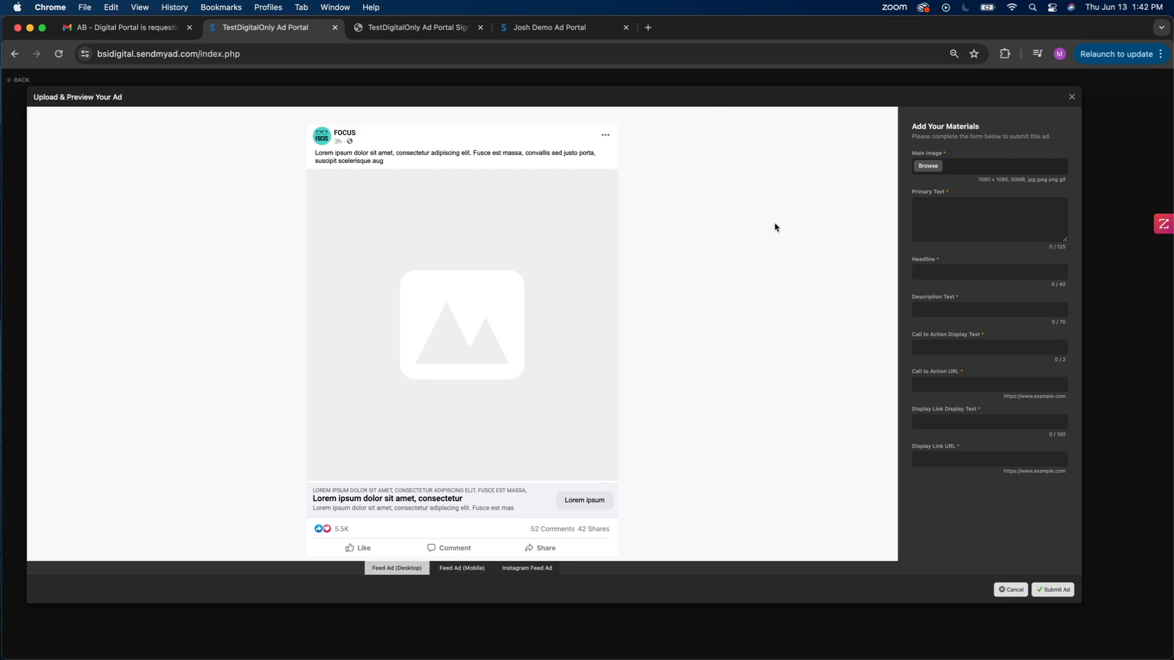
left_click(928, 167)
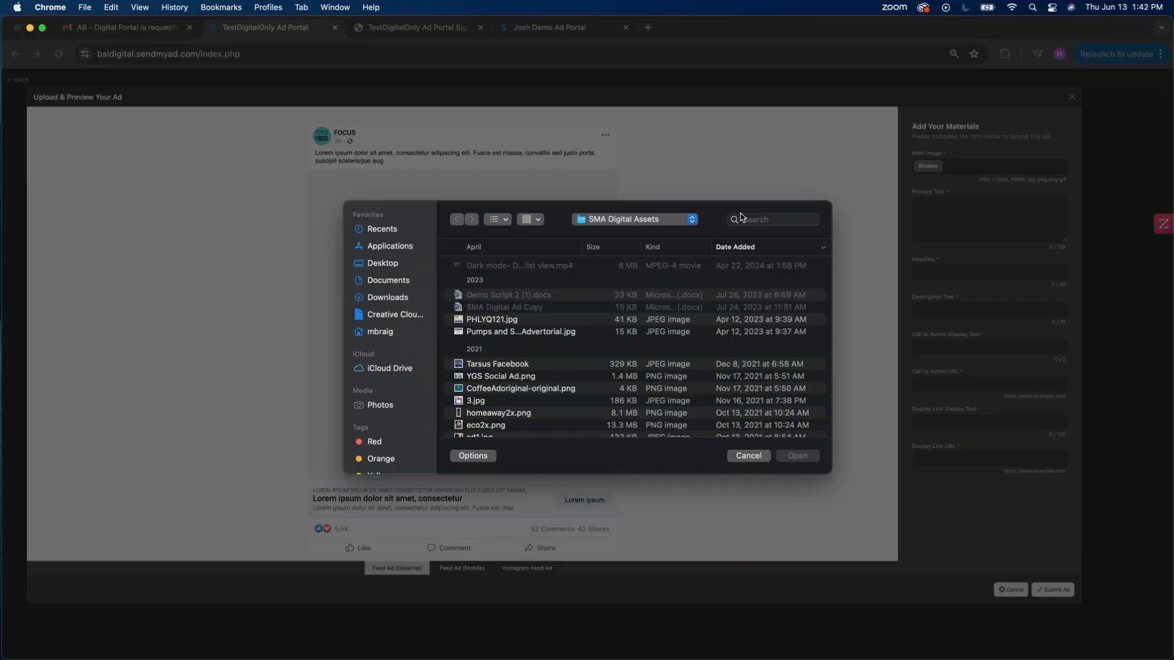
left_click(501, 405)
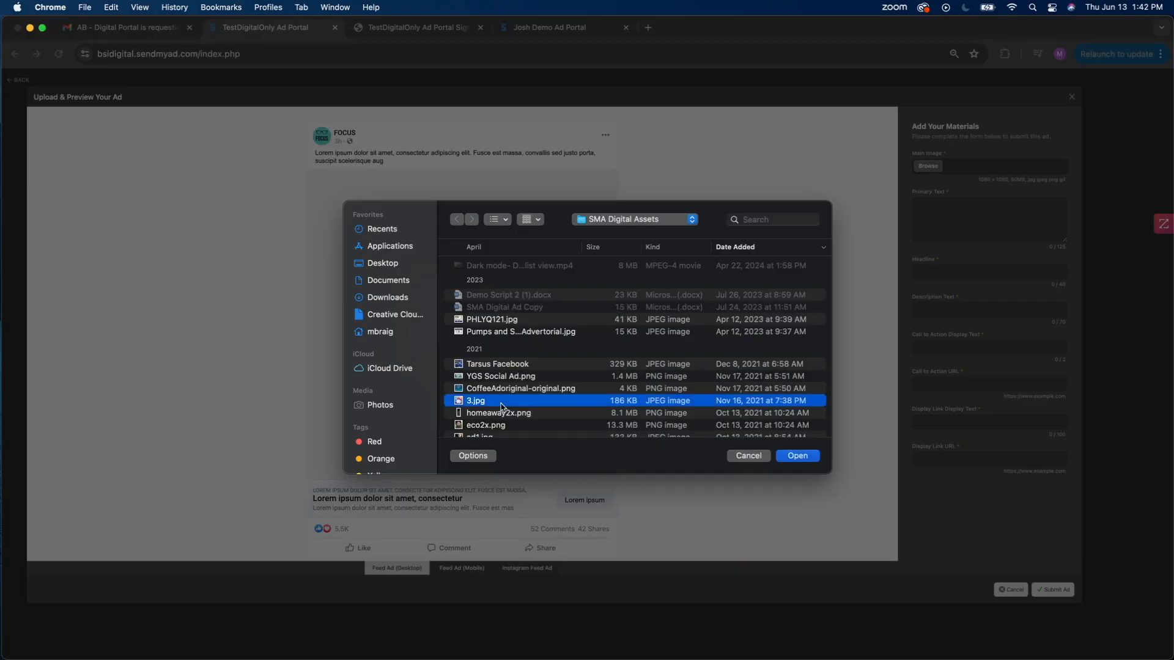
key("Return")
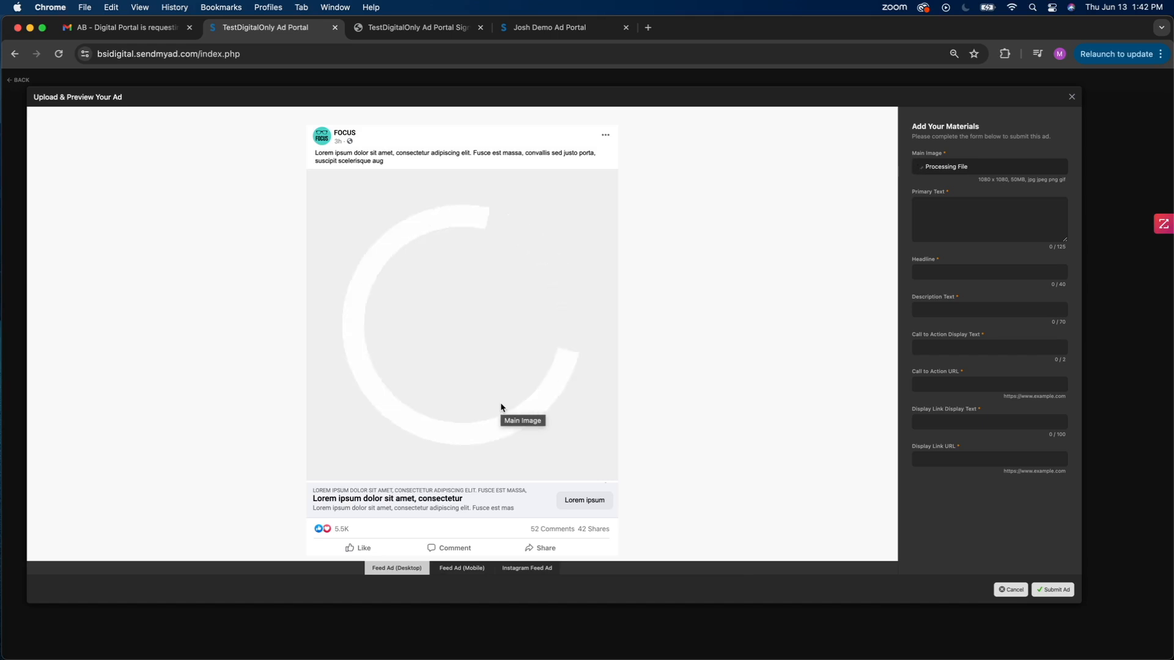
- Set the primary text to "Stylish. Affordable. Ethically sourced. Free shipping worldwide!" and the headline to "Luxurious Fashionable Eyewear"
left_click(950, 230)
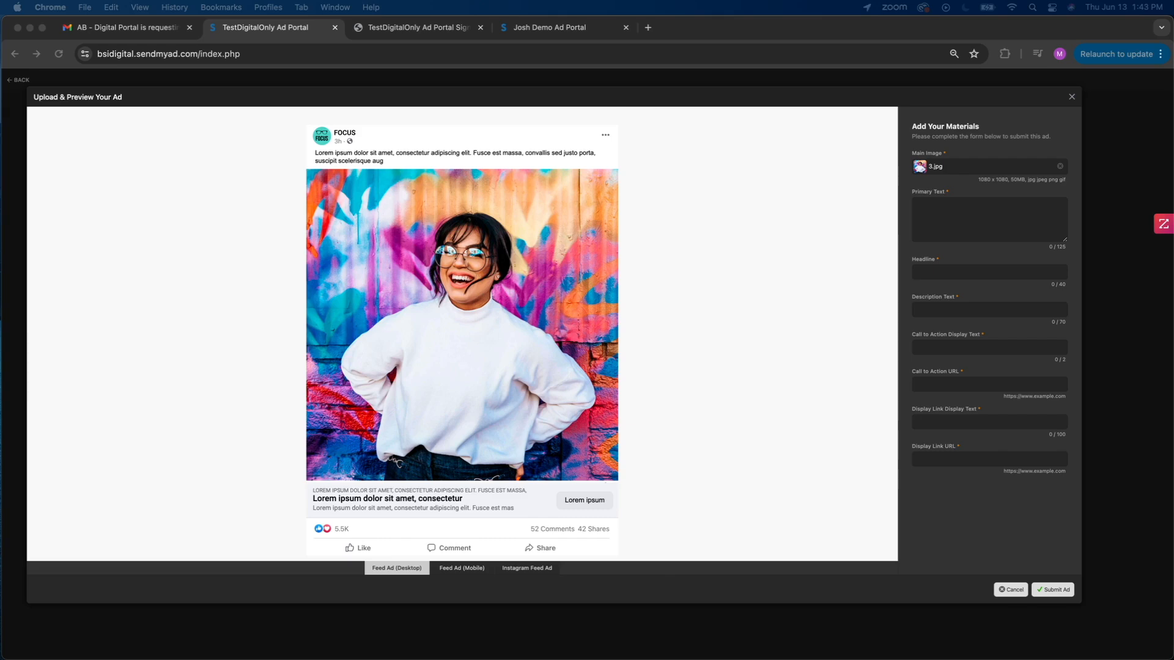
left_click(936, 220)
type("Stylish. Affordable. Ethically sourced. Free shipping worldwide!")
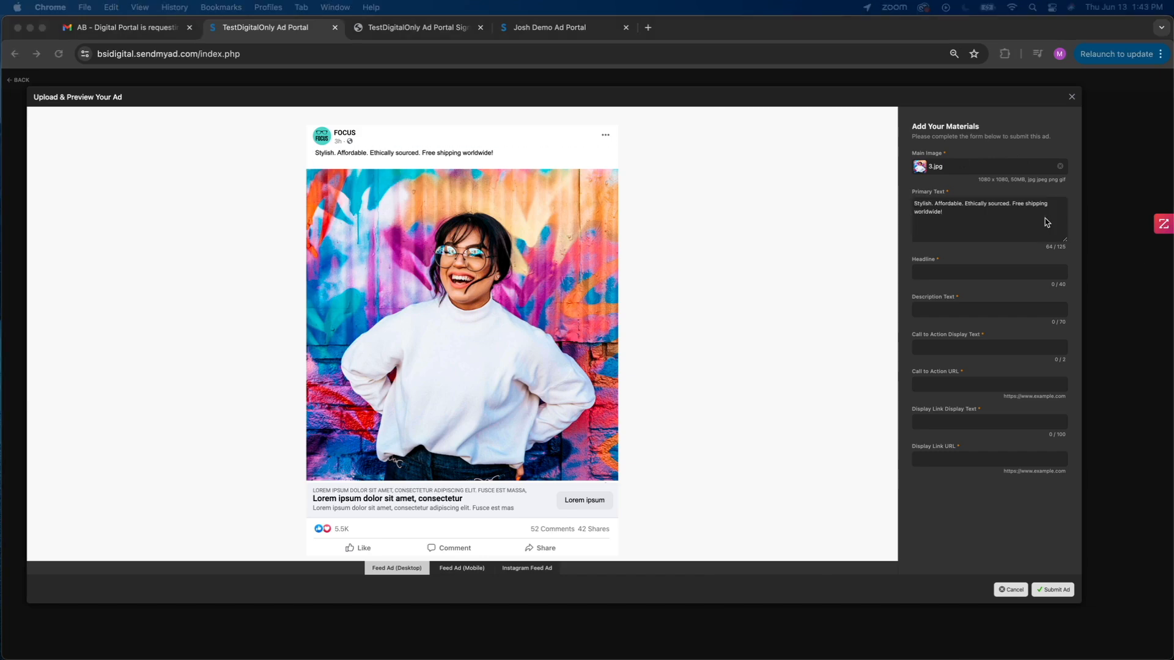
left_click(962, 275)
type("Luxurious Fashionable Eyewear")
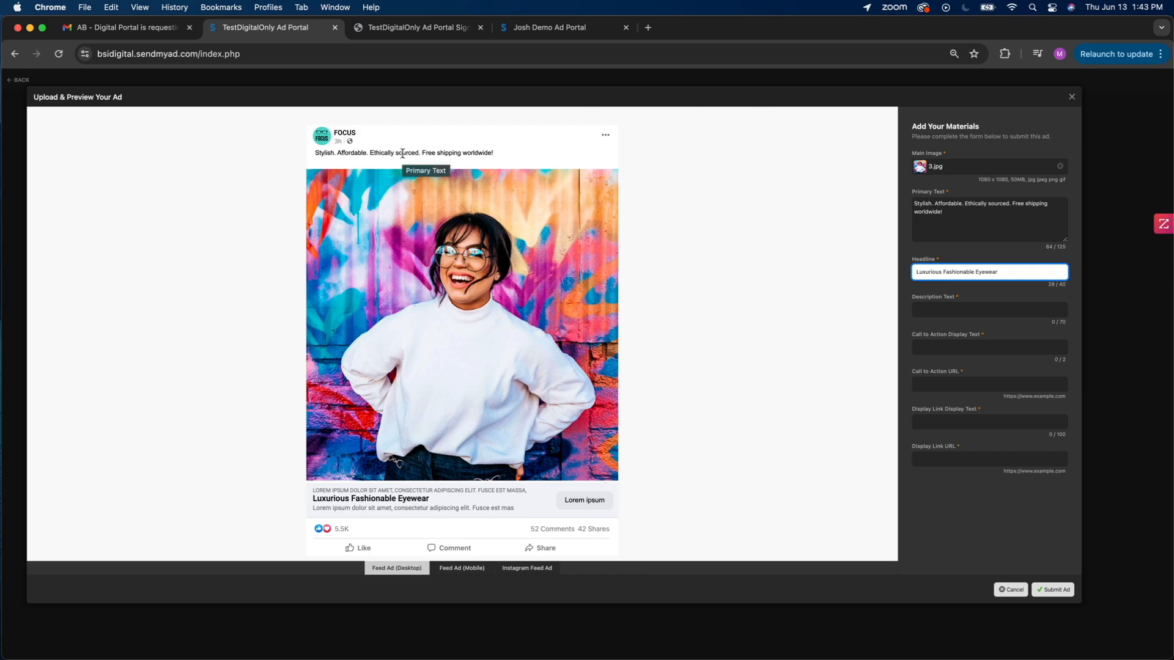
- Repeat the sentence in the primary text, then trim the addition to "Stylish. Affordable. Ethically sourced."
left_click(957, 220)
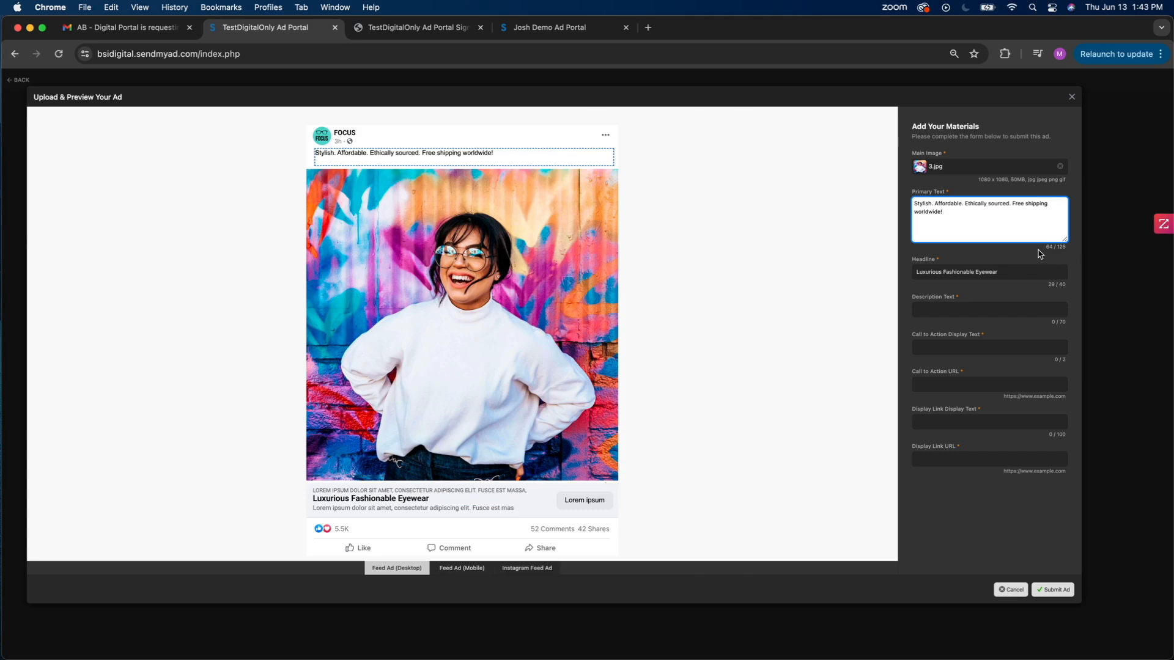
left_click_drag(948, 215, 870, 200)
key("super+c")
left_click(994, 218)
key("super+v")
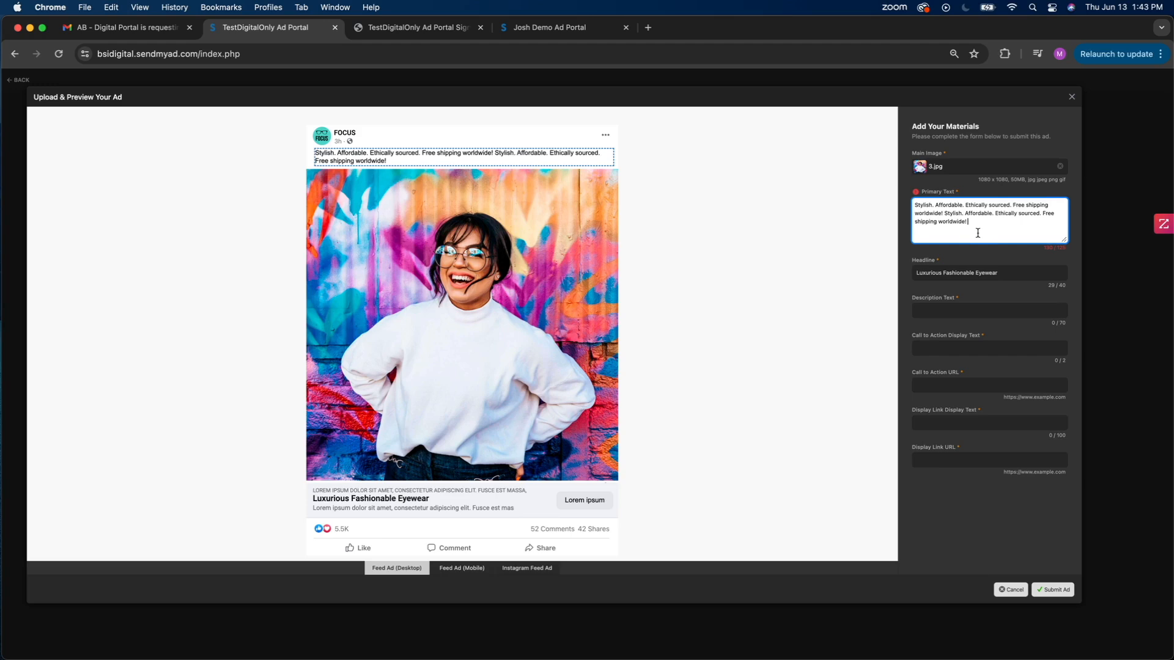
mouse_move(915, 192)
left_click_drag(974, 224, 1044, 215)
key("BackSpace")
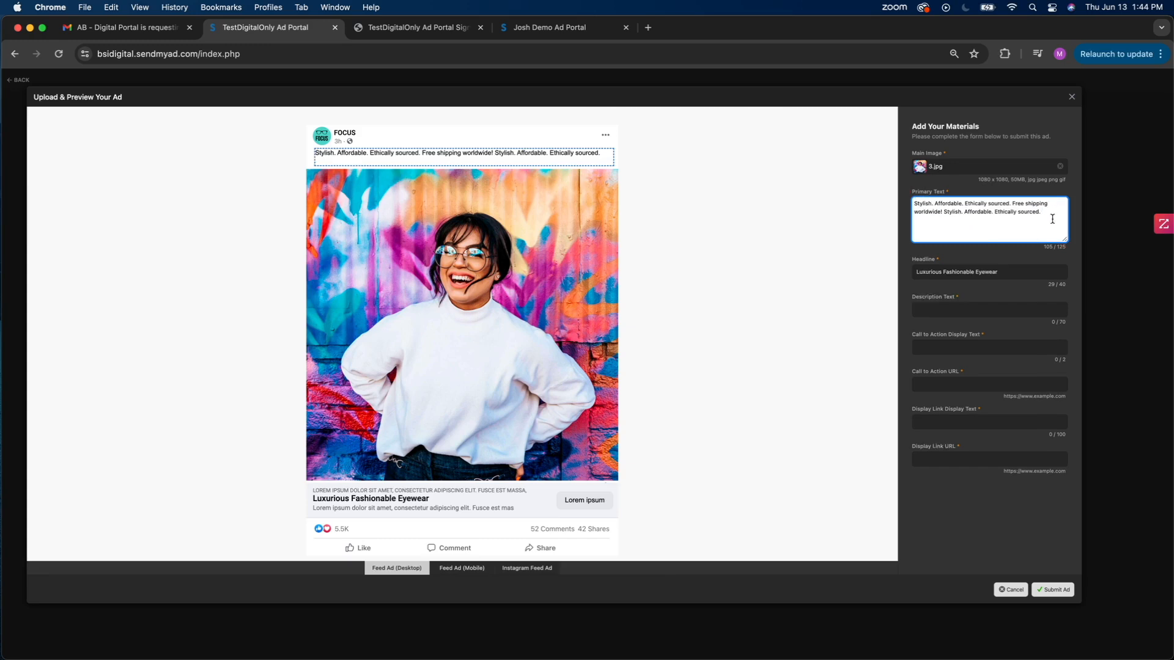
type("Type more")
left_click_drag(944, 224, 1043, 209)
key("BackSpace")
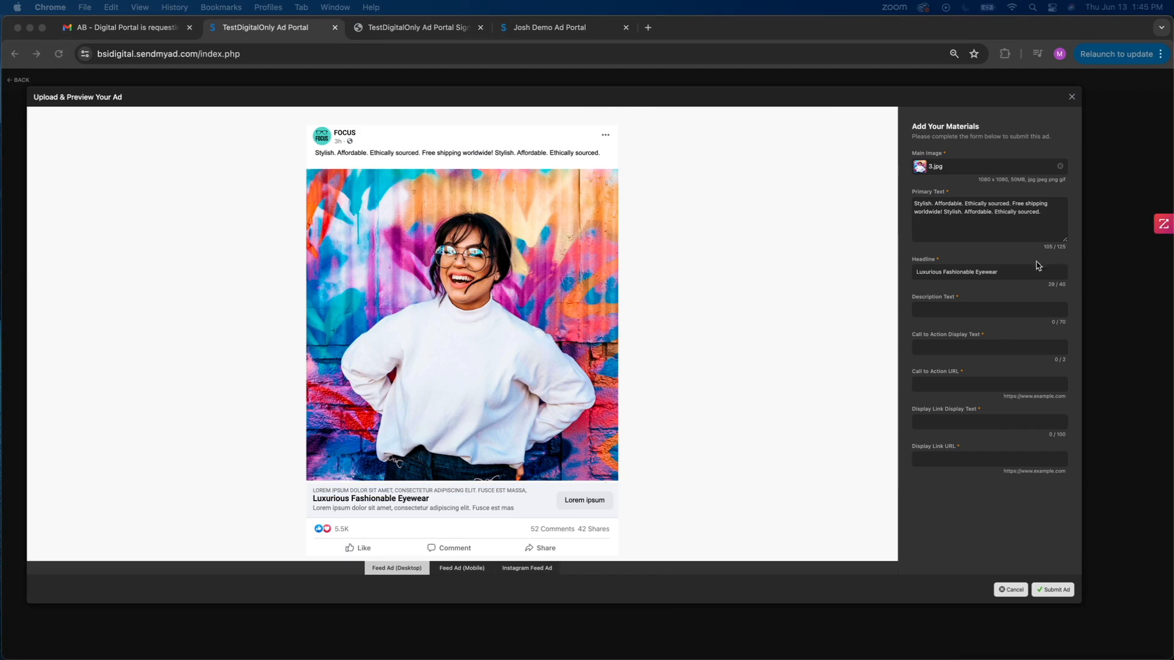
- Set the description to "Our frames and lenses are crafted using ethically sourced resources." and the call to action display text to "Shop Now!"
left_click(998, 307)
type("Our frames and lenses are crafted using ethically sourced resources.")
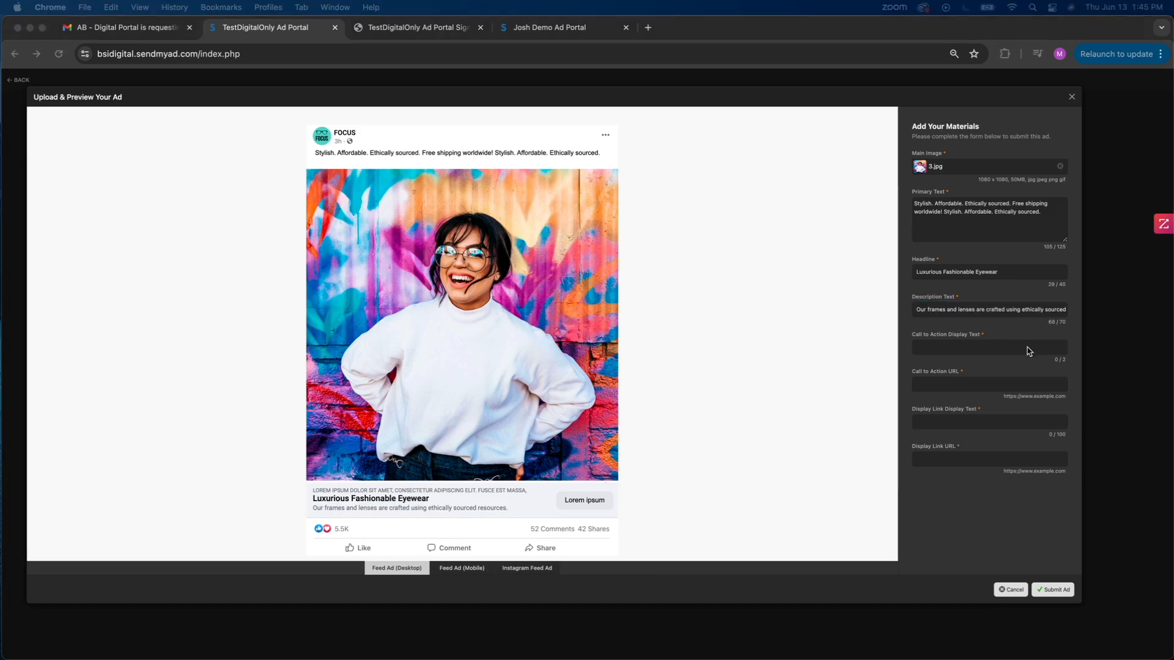
left_click(1007, 348)
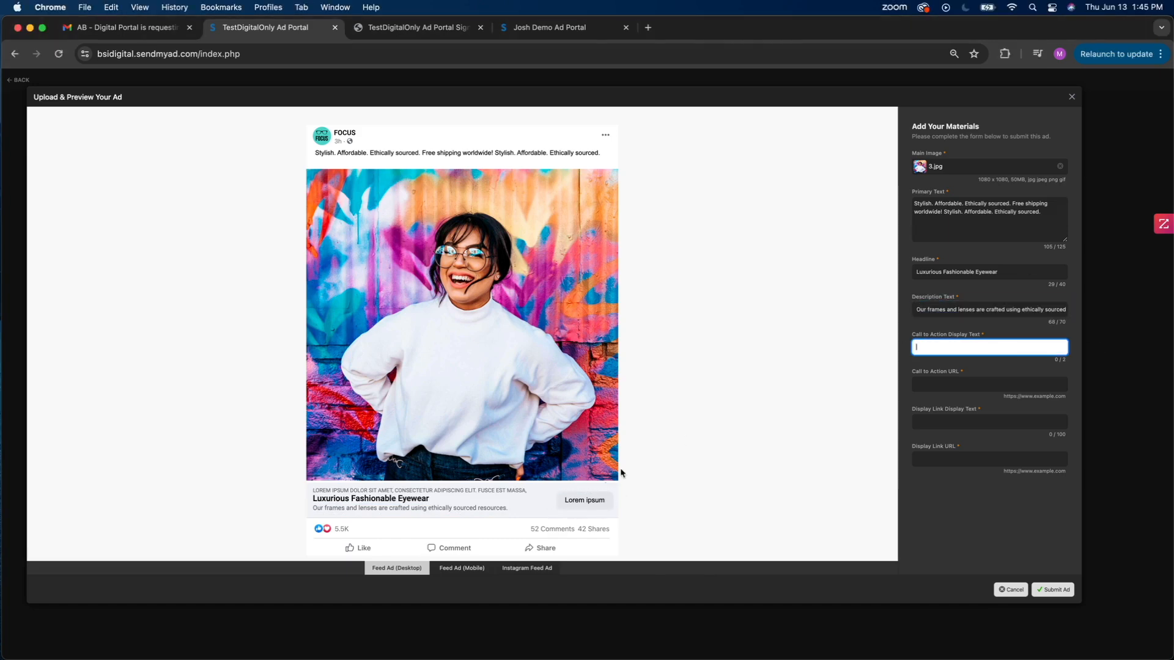
type("Shop Now!")
key("BackSpace")
type("Today")
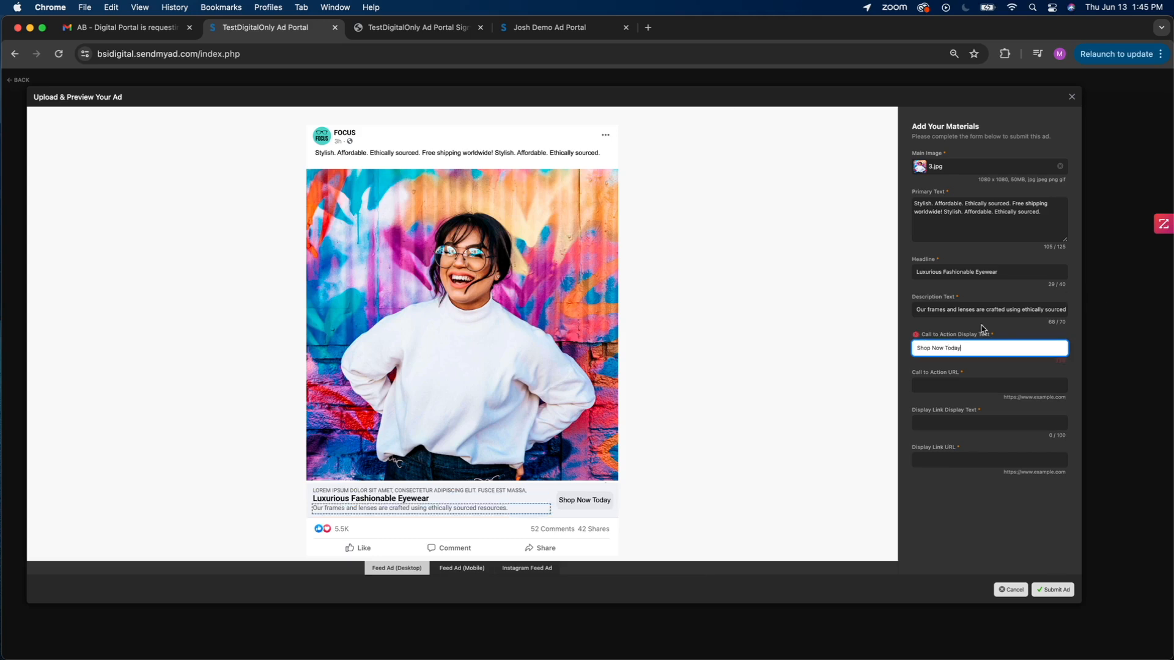
mouse_move(917, 336)
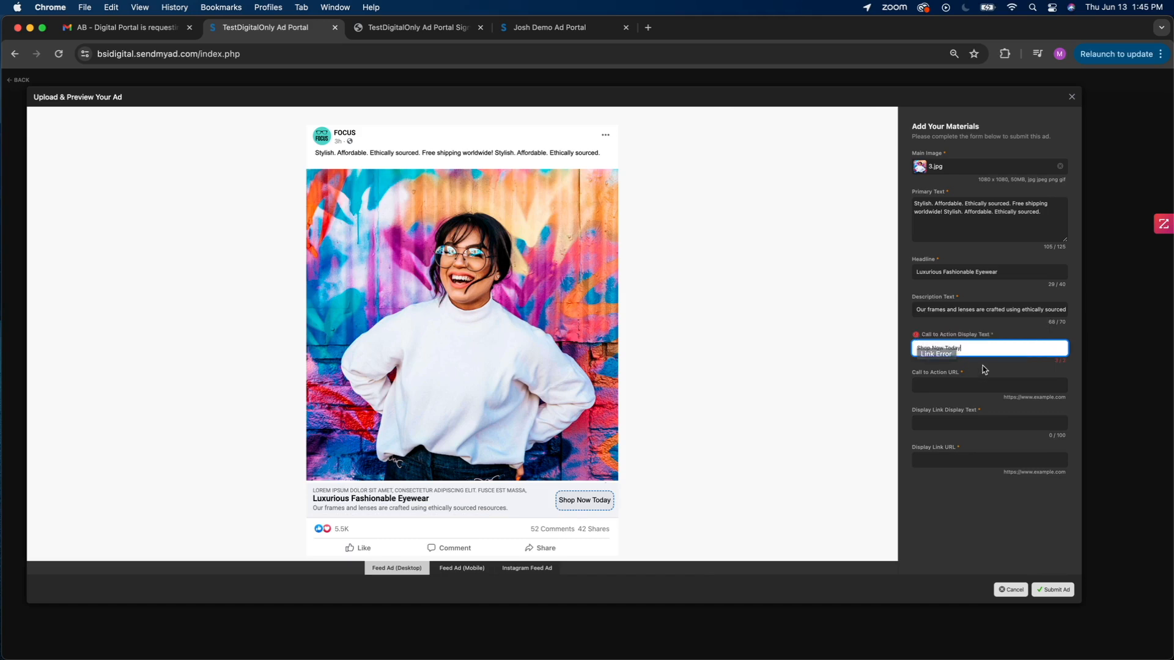
key("BackSpace")
key("BackSpace")
key("BackSpace")
key("BackSpace")
key("BackSpace")
key("BackSpace")
type("!")
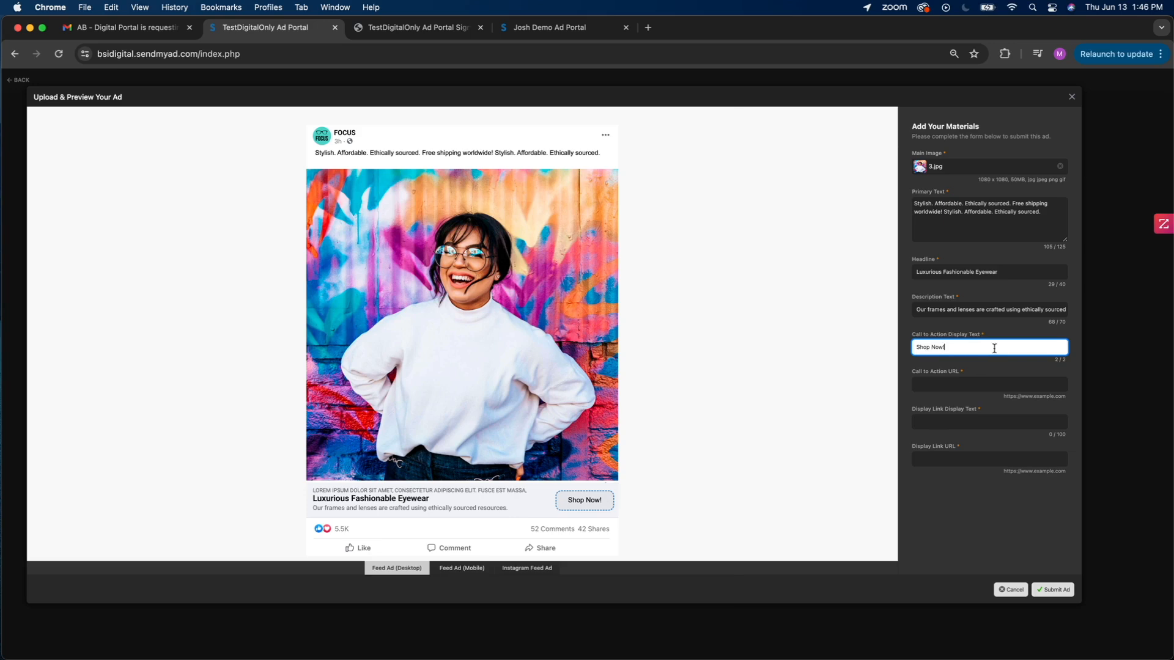
key("Tab")
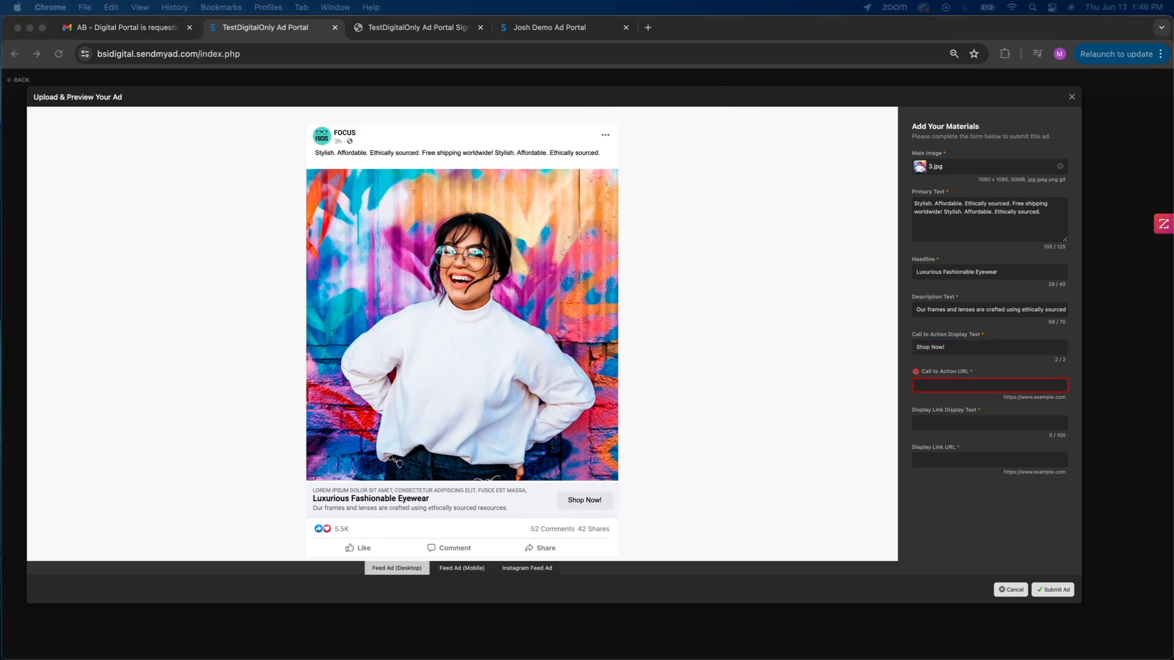
left_click(970, 387)
left_click(966, 386)
type("HTTPS://WWW.ECOFRAMES.COM")
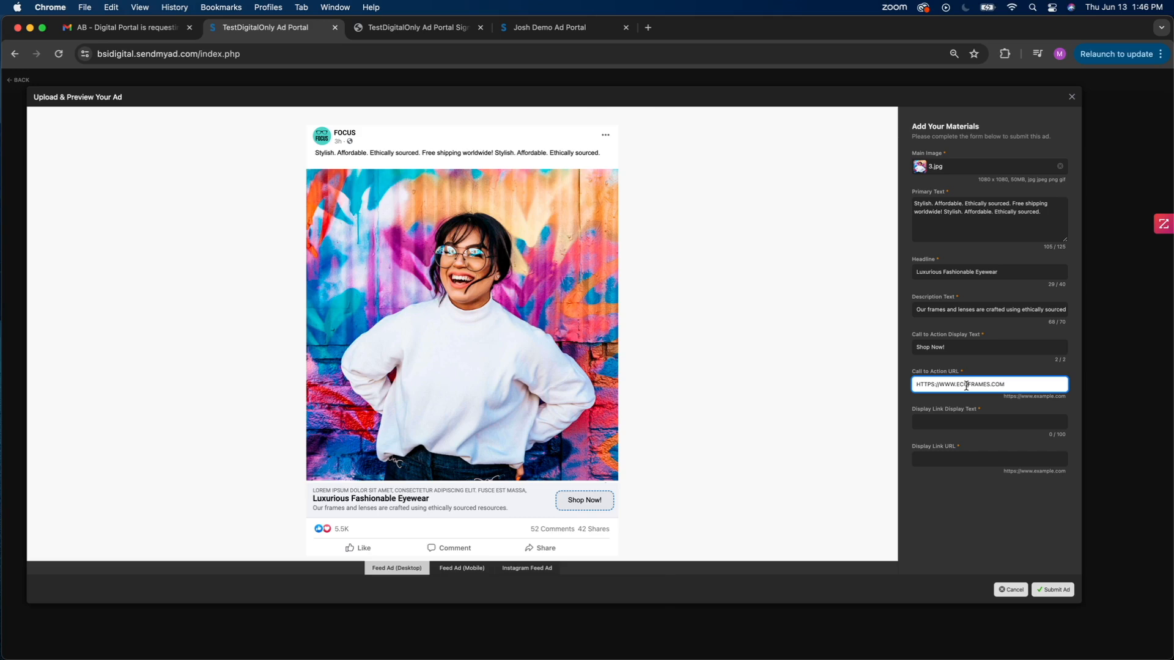
mouse_move(914, 368)
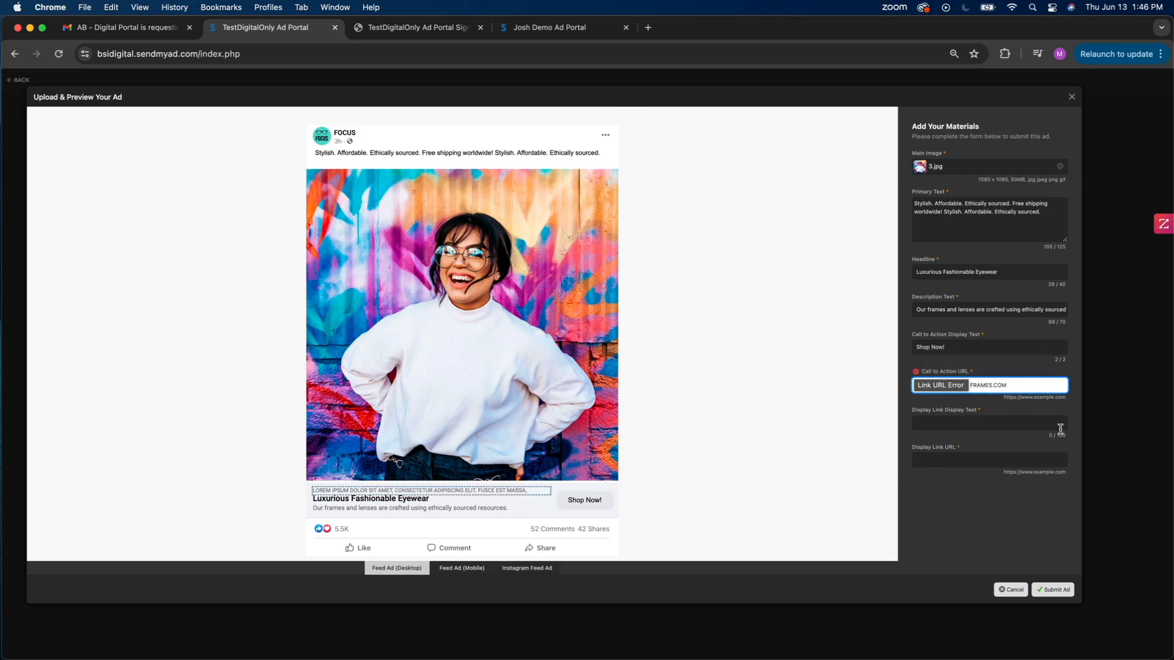
key("BackSpace")
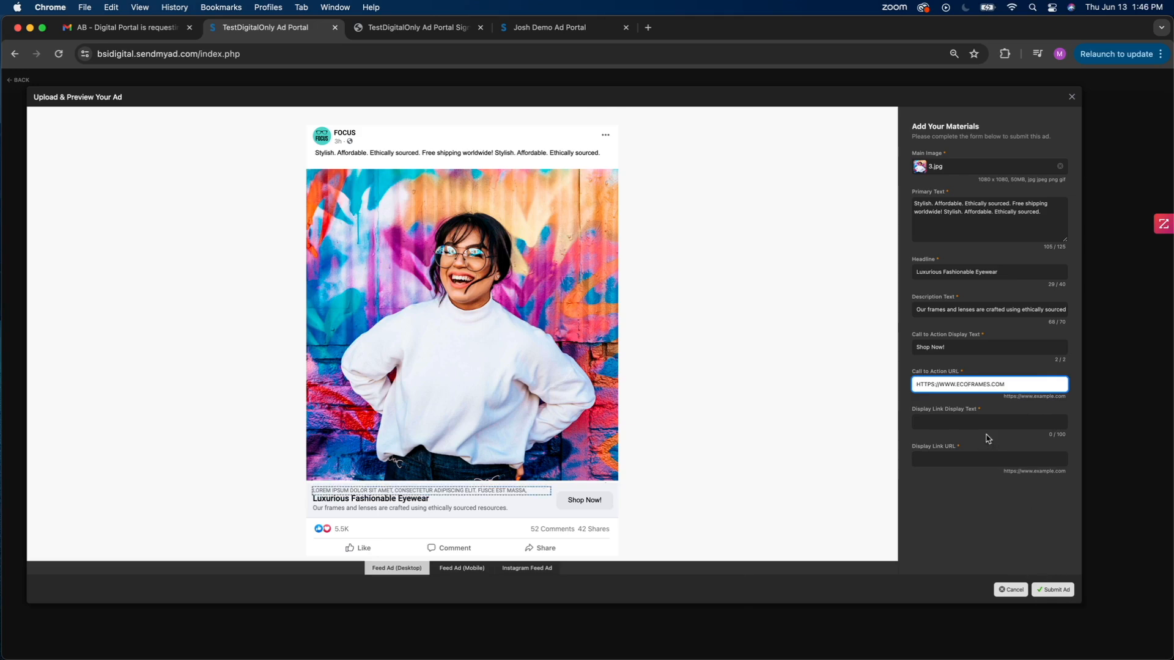
left_click(967, 421)
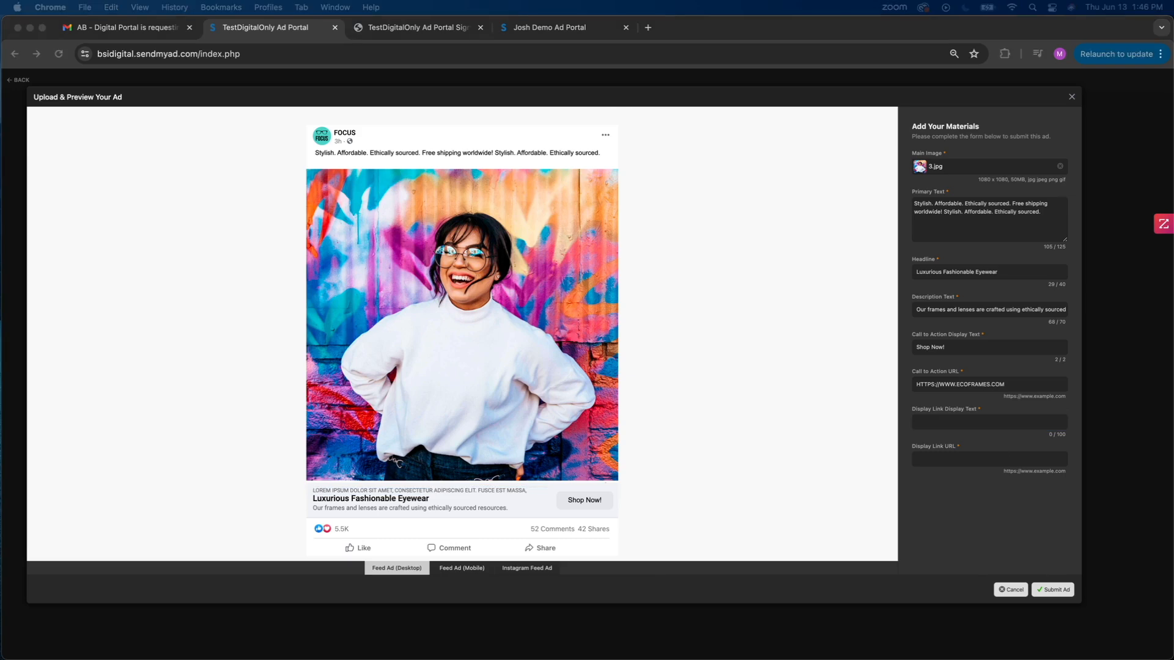
left_click(1012, 421)
type("ecoframes.com")
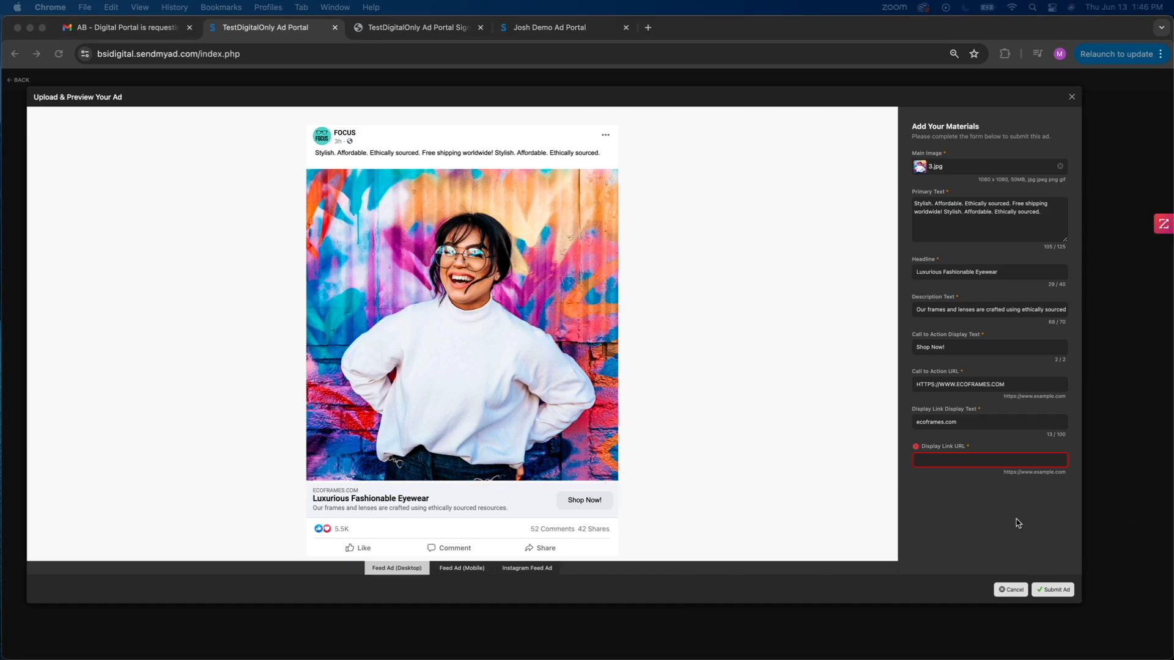
left_click(949, 458)
left_click(938, 463)
type("https://www.ecoframes.com")
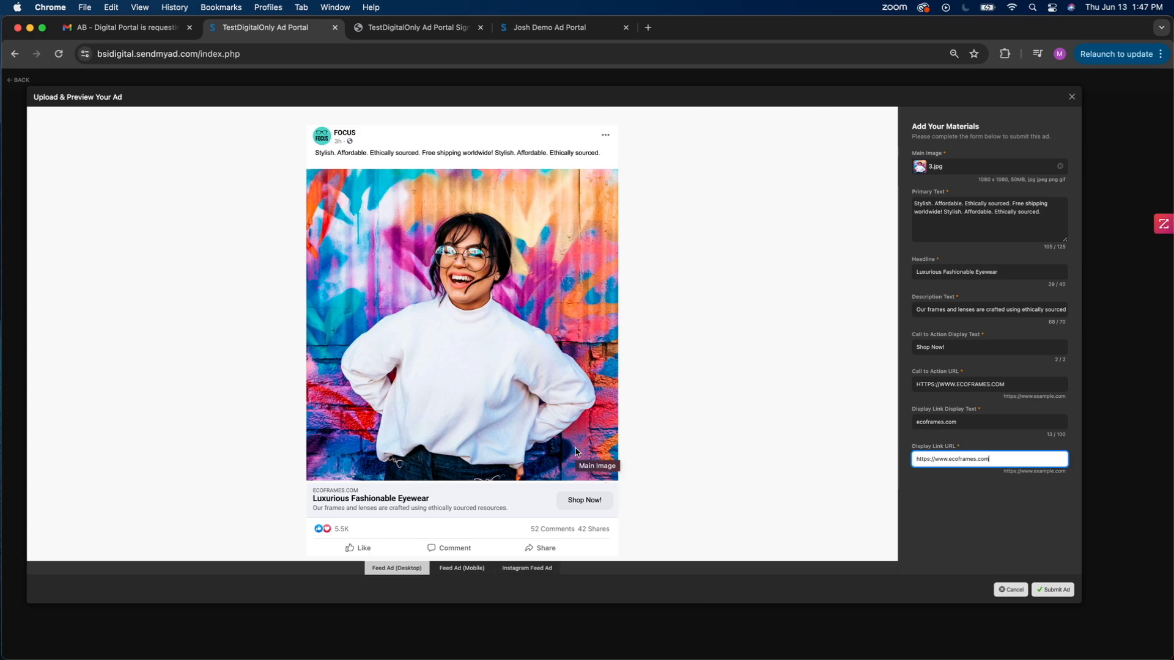
left_click(705, 397)
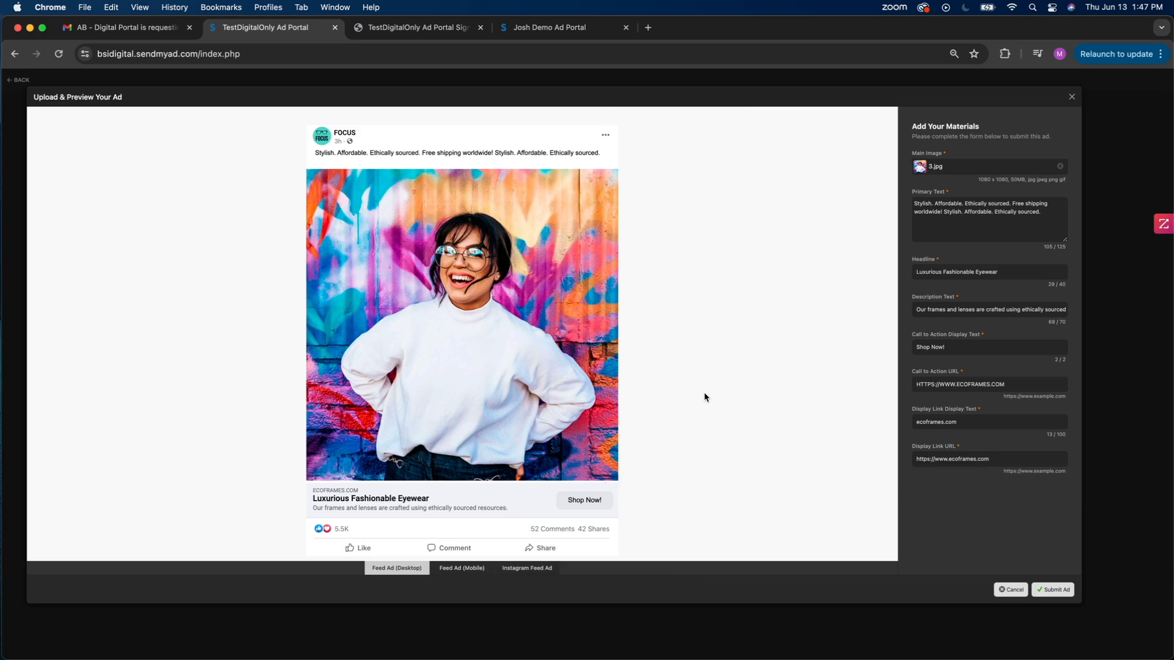
- Preview the ad in its mobile feed, Instagram feed and desktop feed formats, and submit it
left_click(453, 567)
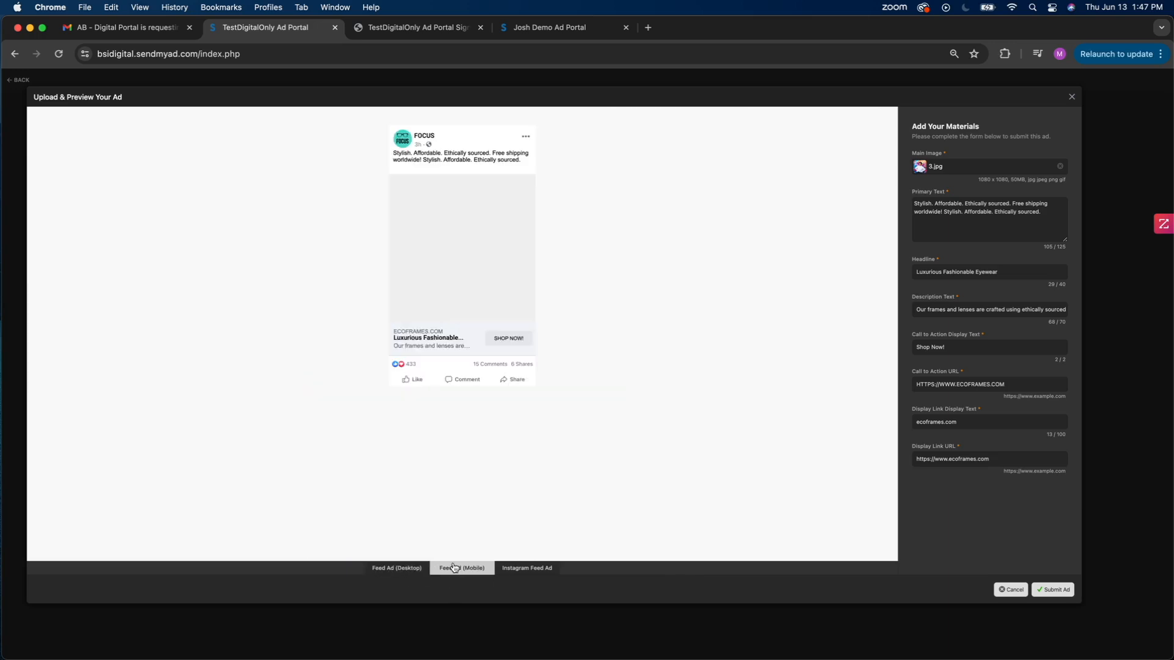
left_click(520, 568)
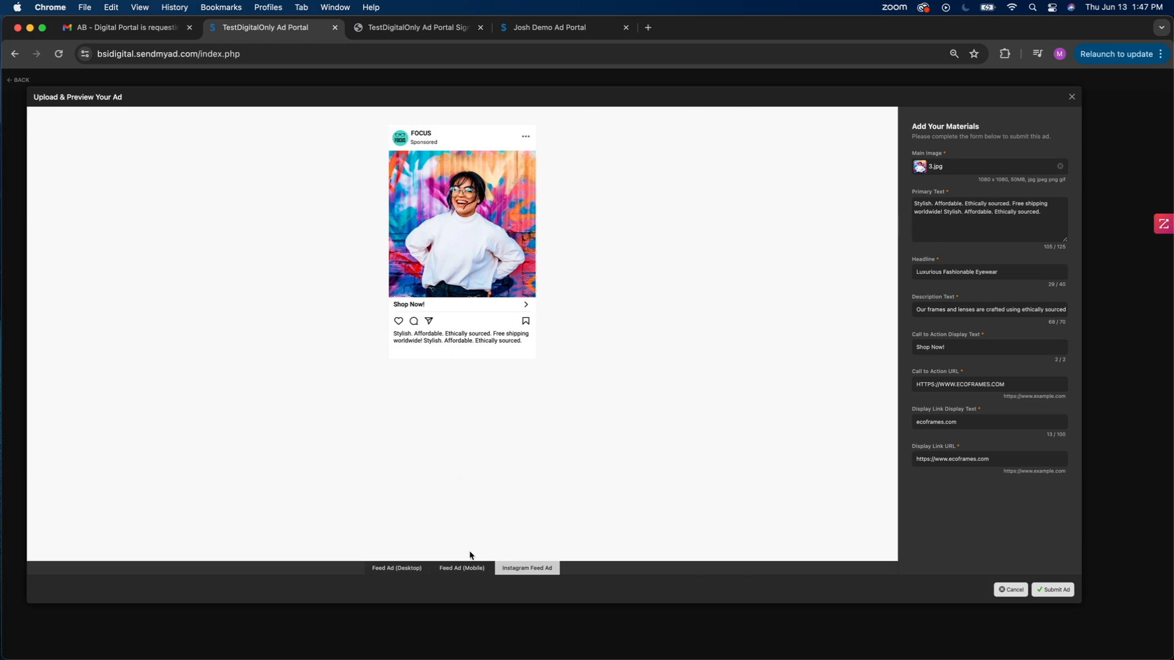
left_click(472, 575)
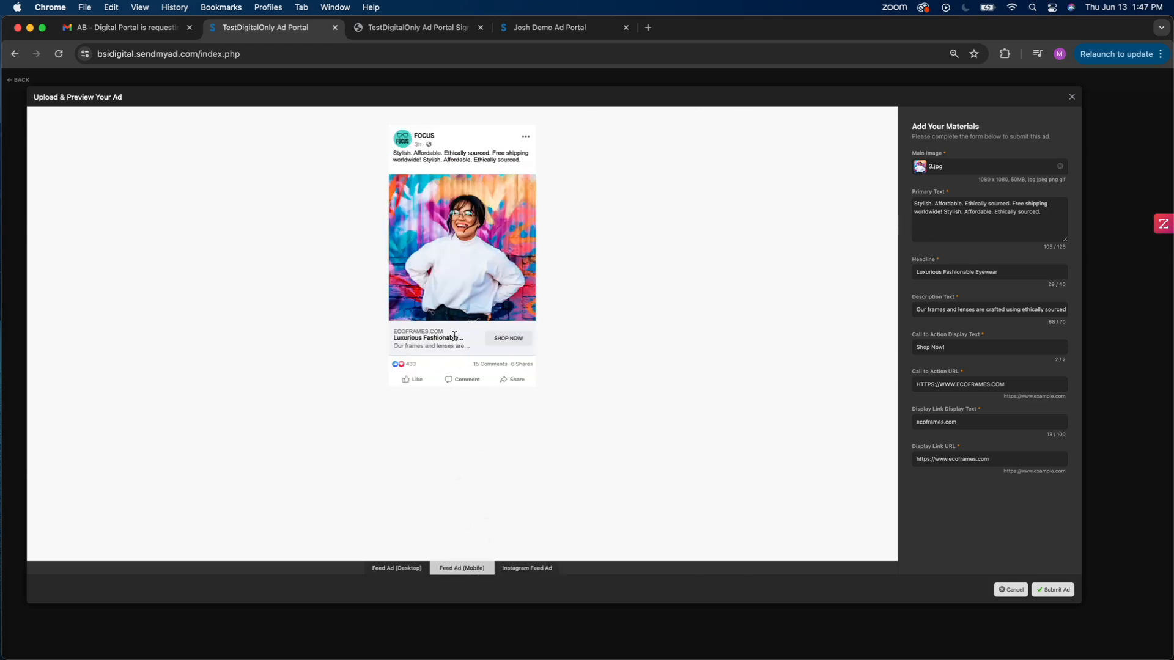
left_click(397, 569)
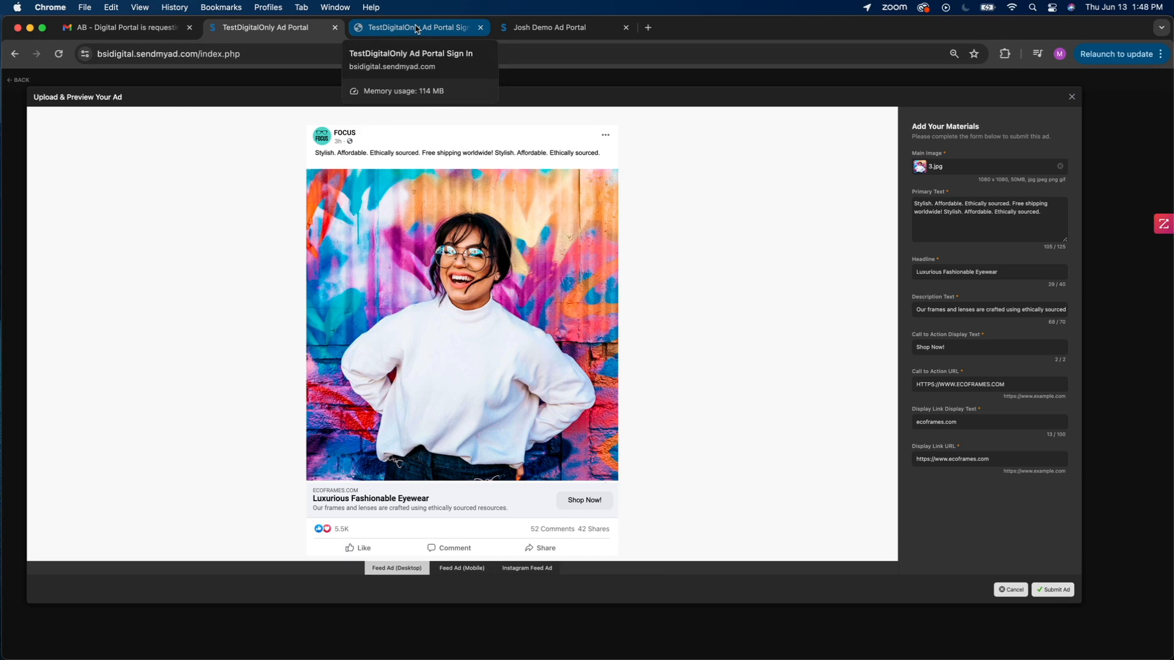
left_click(1063, 592)
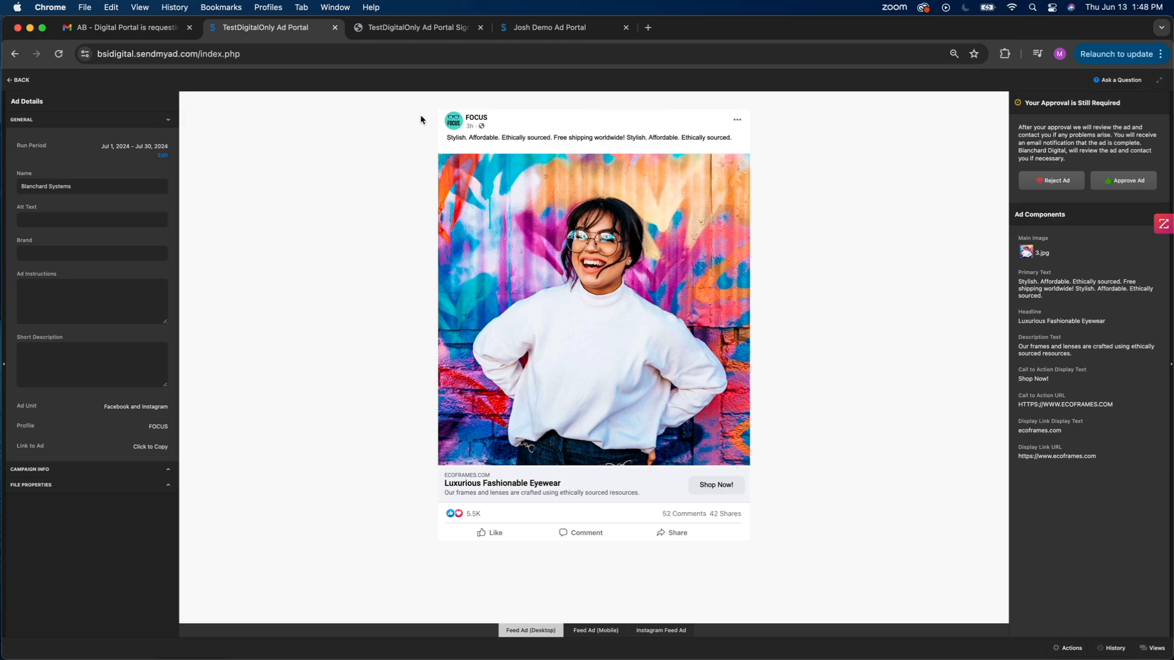
- Sign in to the Blanchard ad portal from its open sign-in page with the prefilled account credentials
left_click(422, 28)
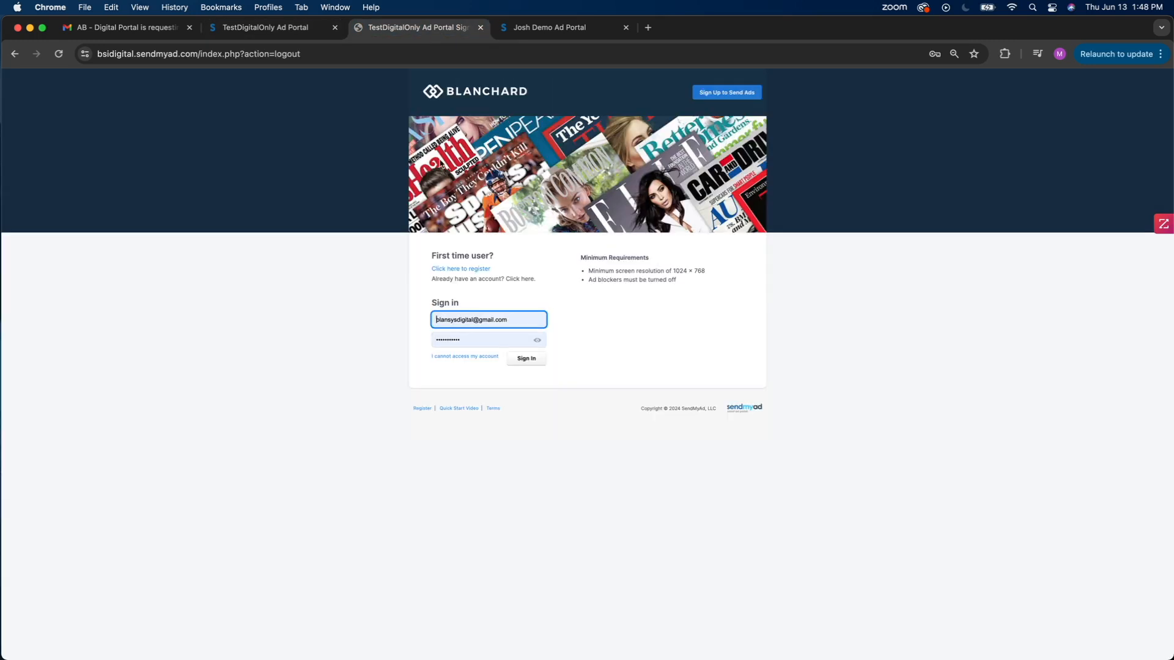
left_click(527, 358)
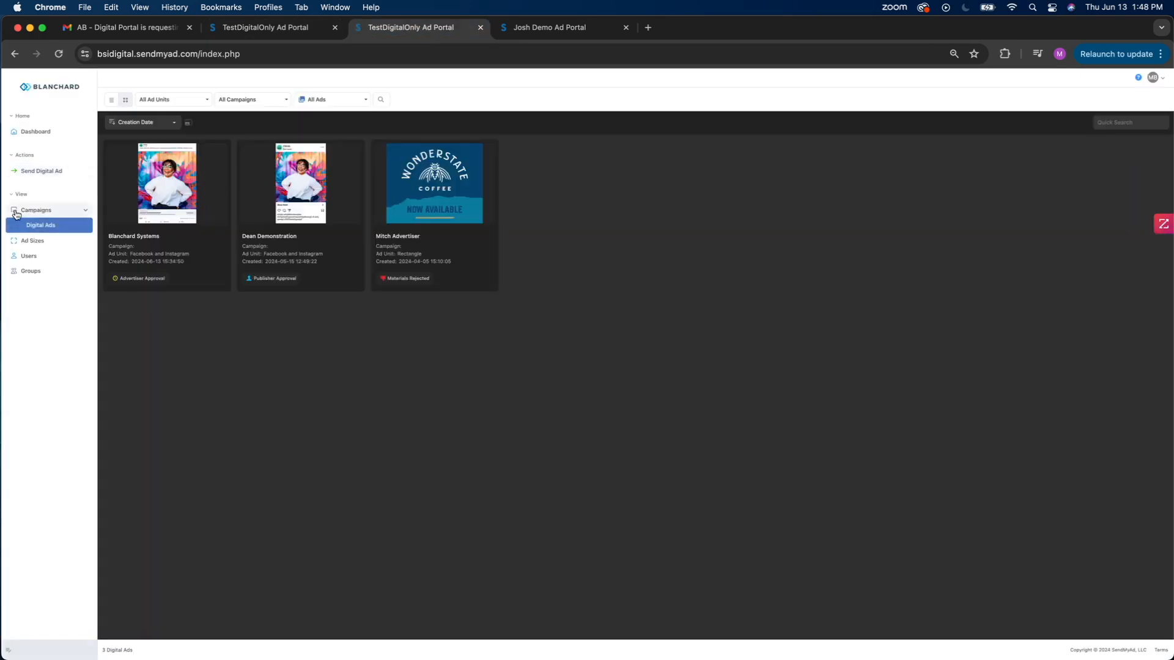
- Open the Blanchard Systems digital ad awaiting advertiser approval and preview its mobile feed, Instagram feed and desktop feed formats
left_click(193, 197)
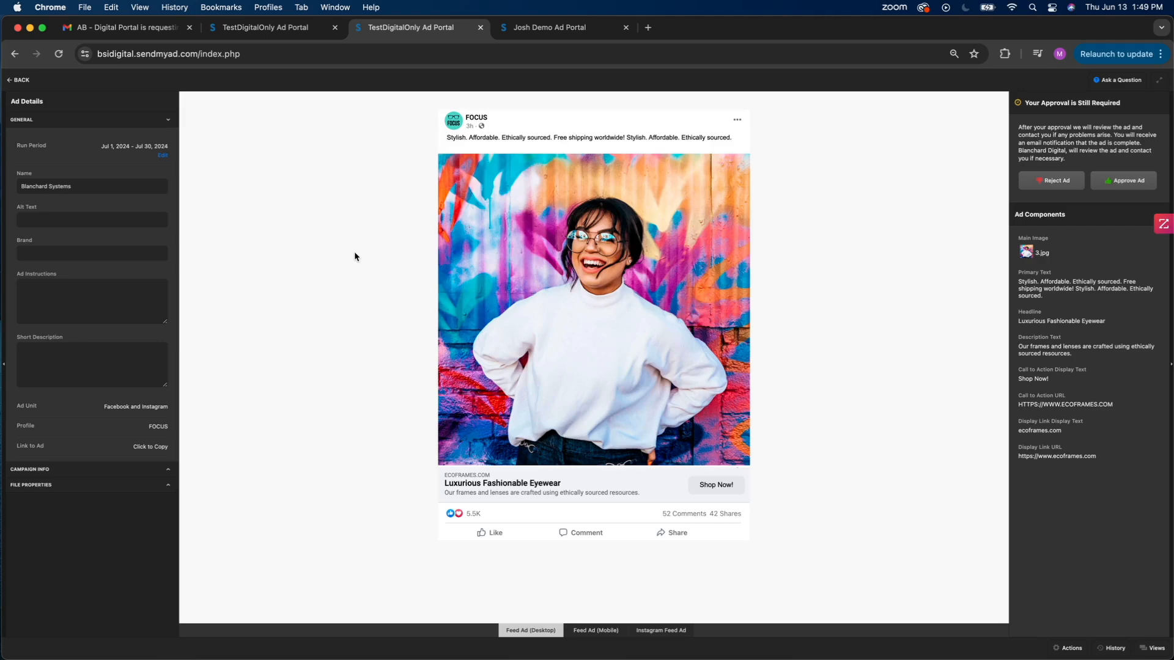
left_click(600, 630)
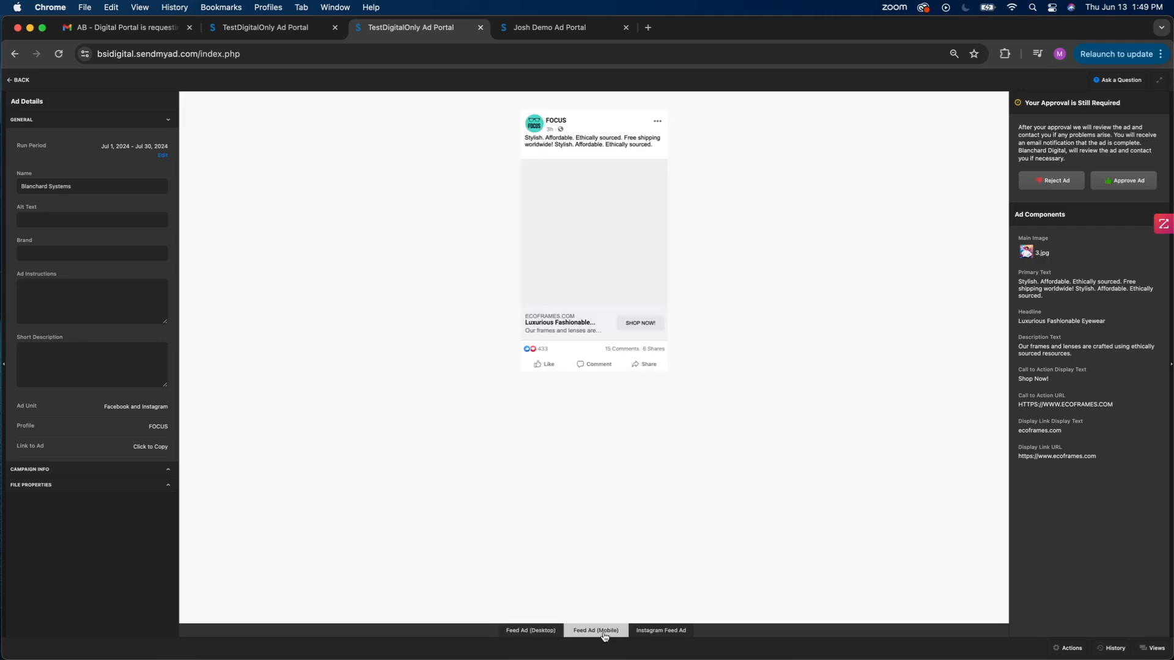
left_click(655, 633)
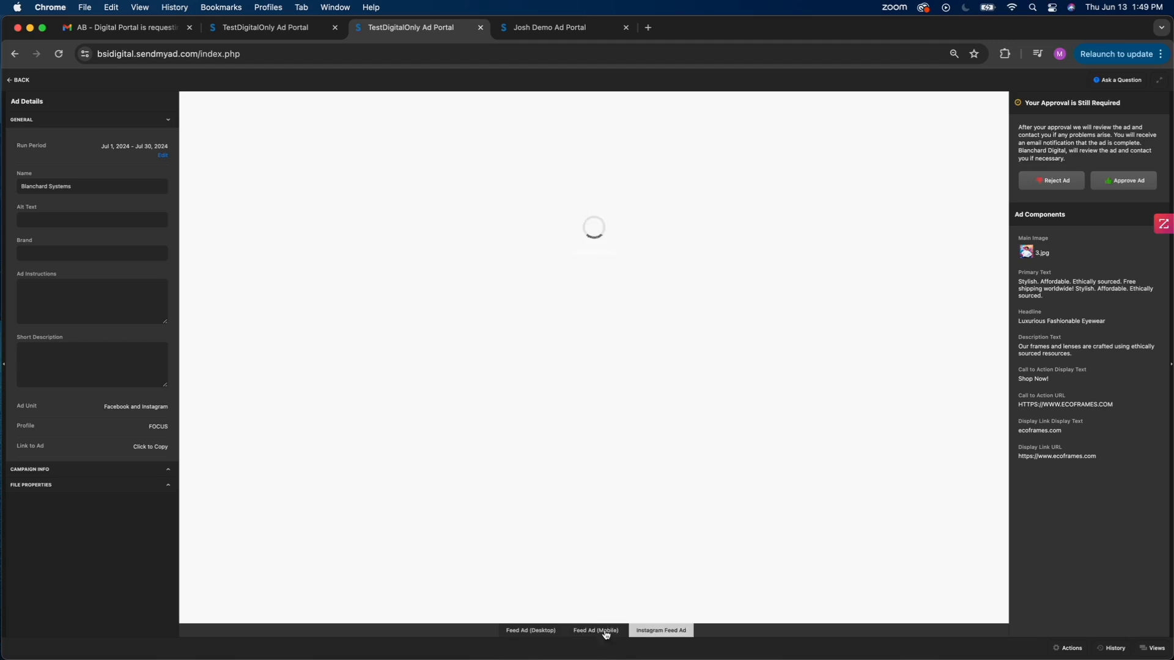
left_click(517, 632)
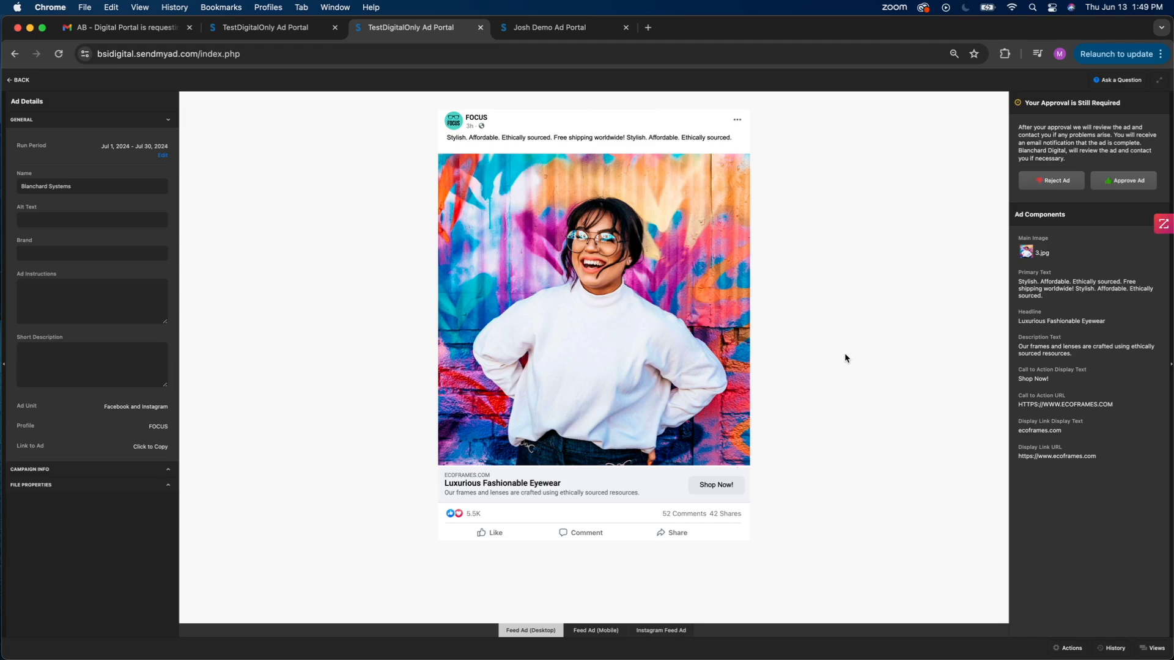
left_click(1060, 185)
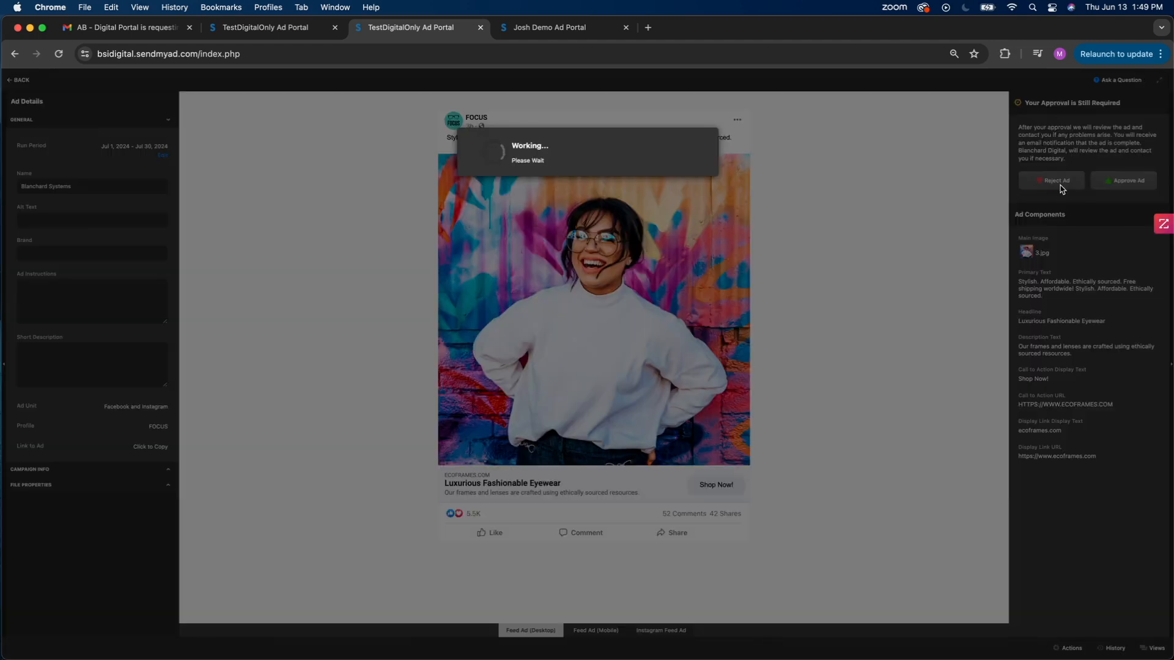
left_click(618, 246)
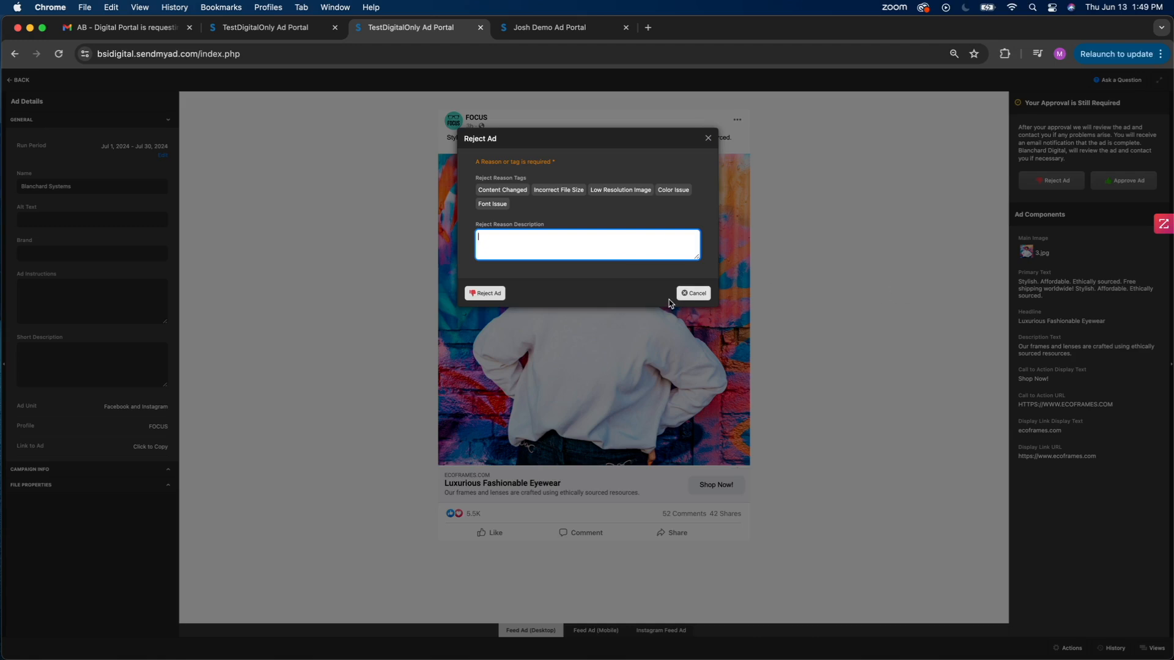
left_click(692, 294)
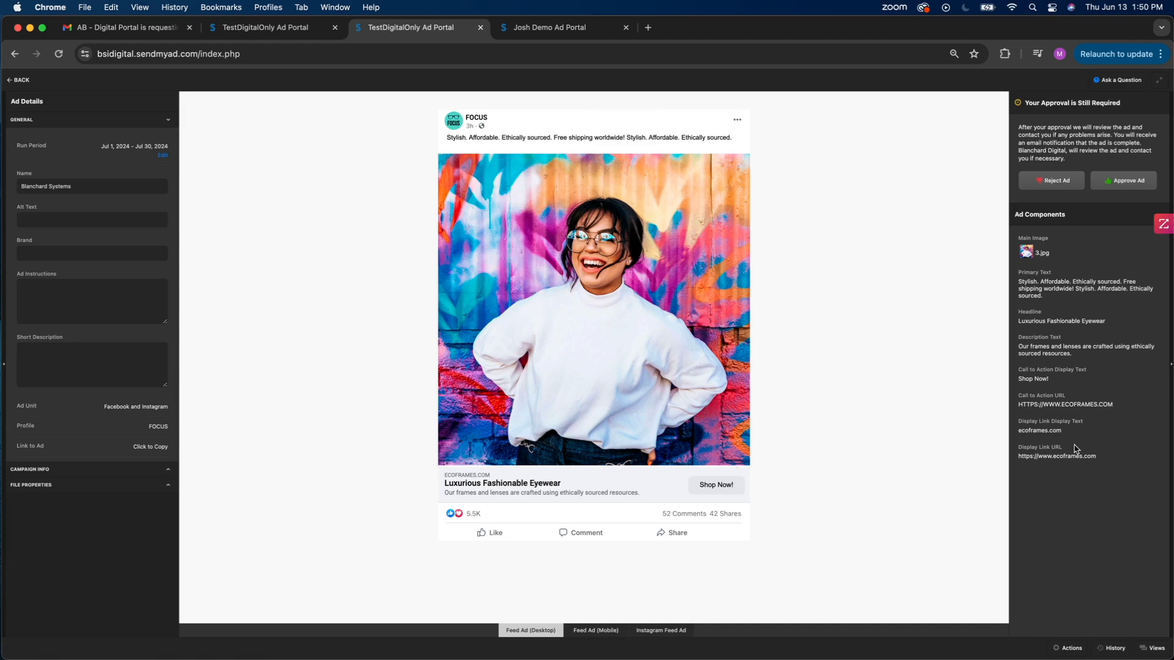
- Approve the Blanchard Systems ad for publishing as shown, and switch to the open SendMyAd demo portal with its digital ads list
left_click(1125, 181)
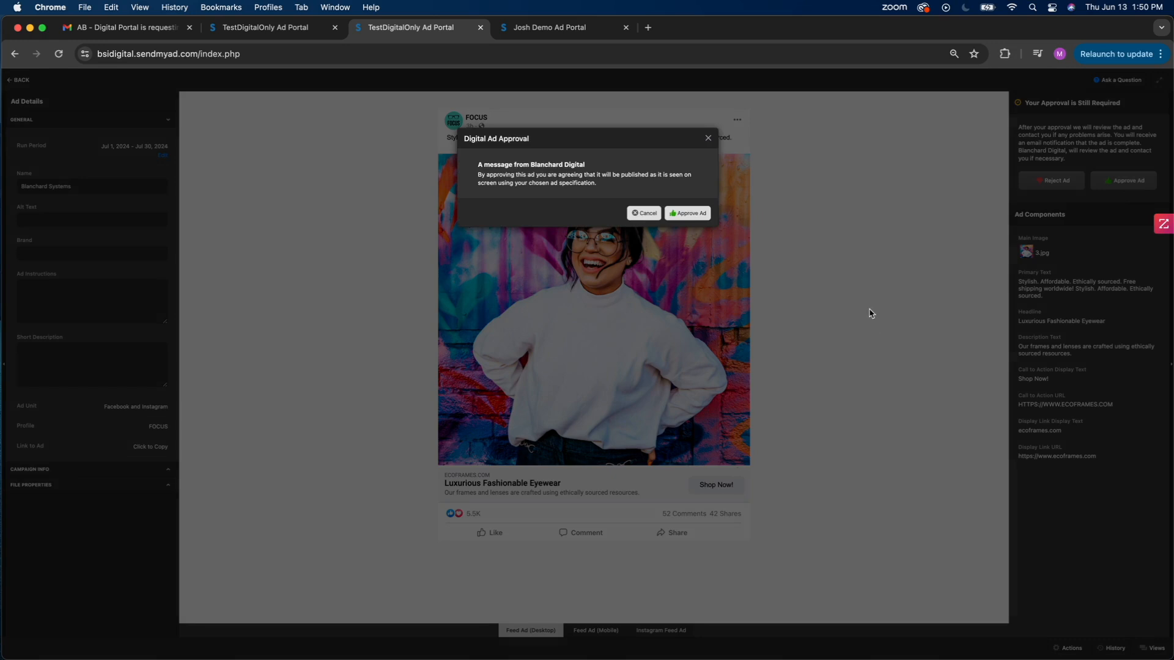
left_click(691, 215)
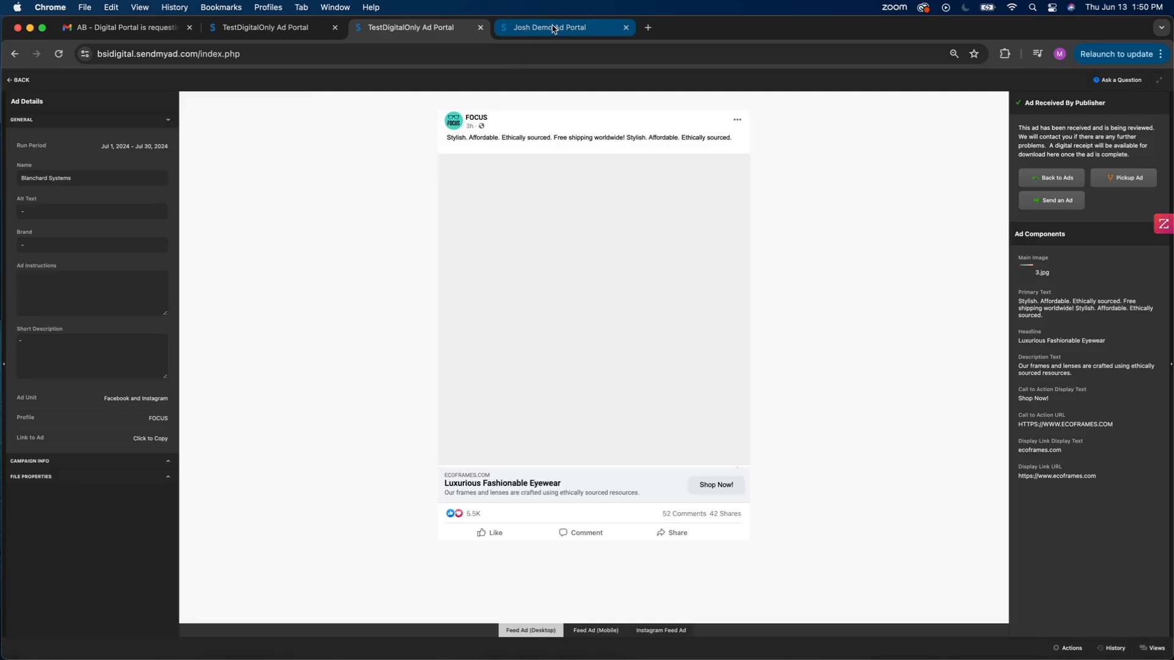
left_click(555, 27)
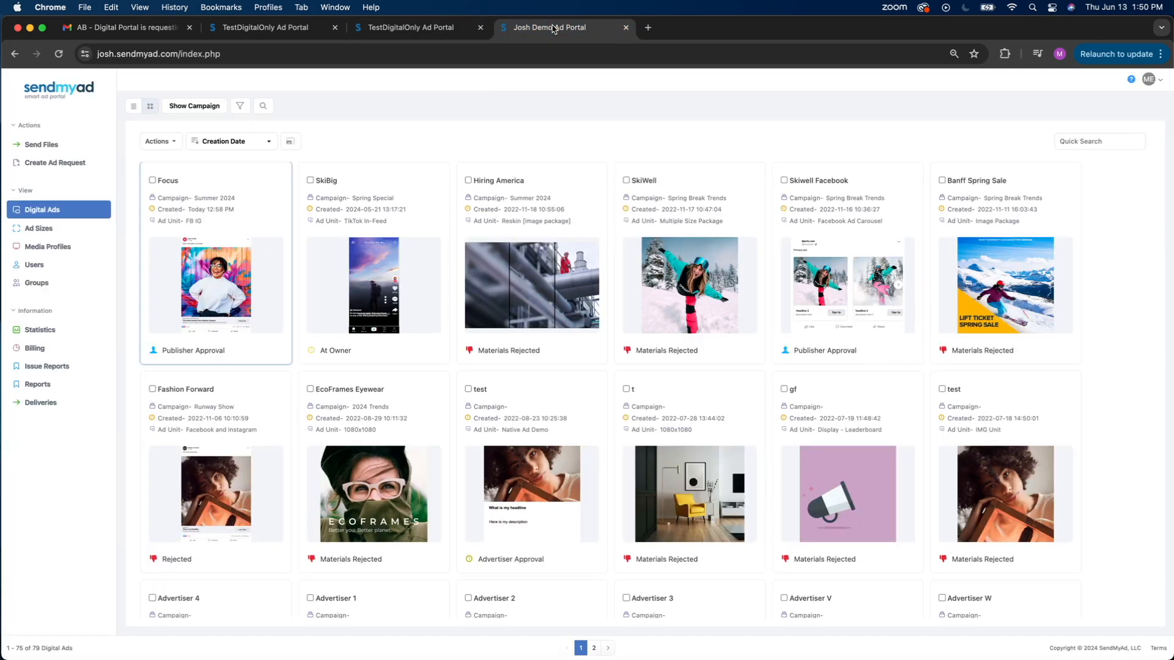